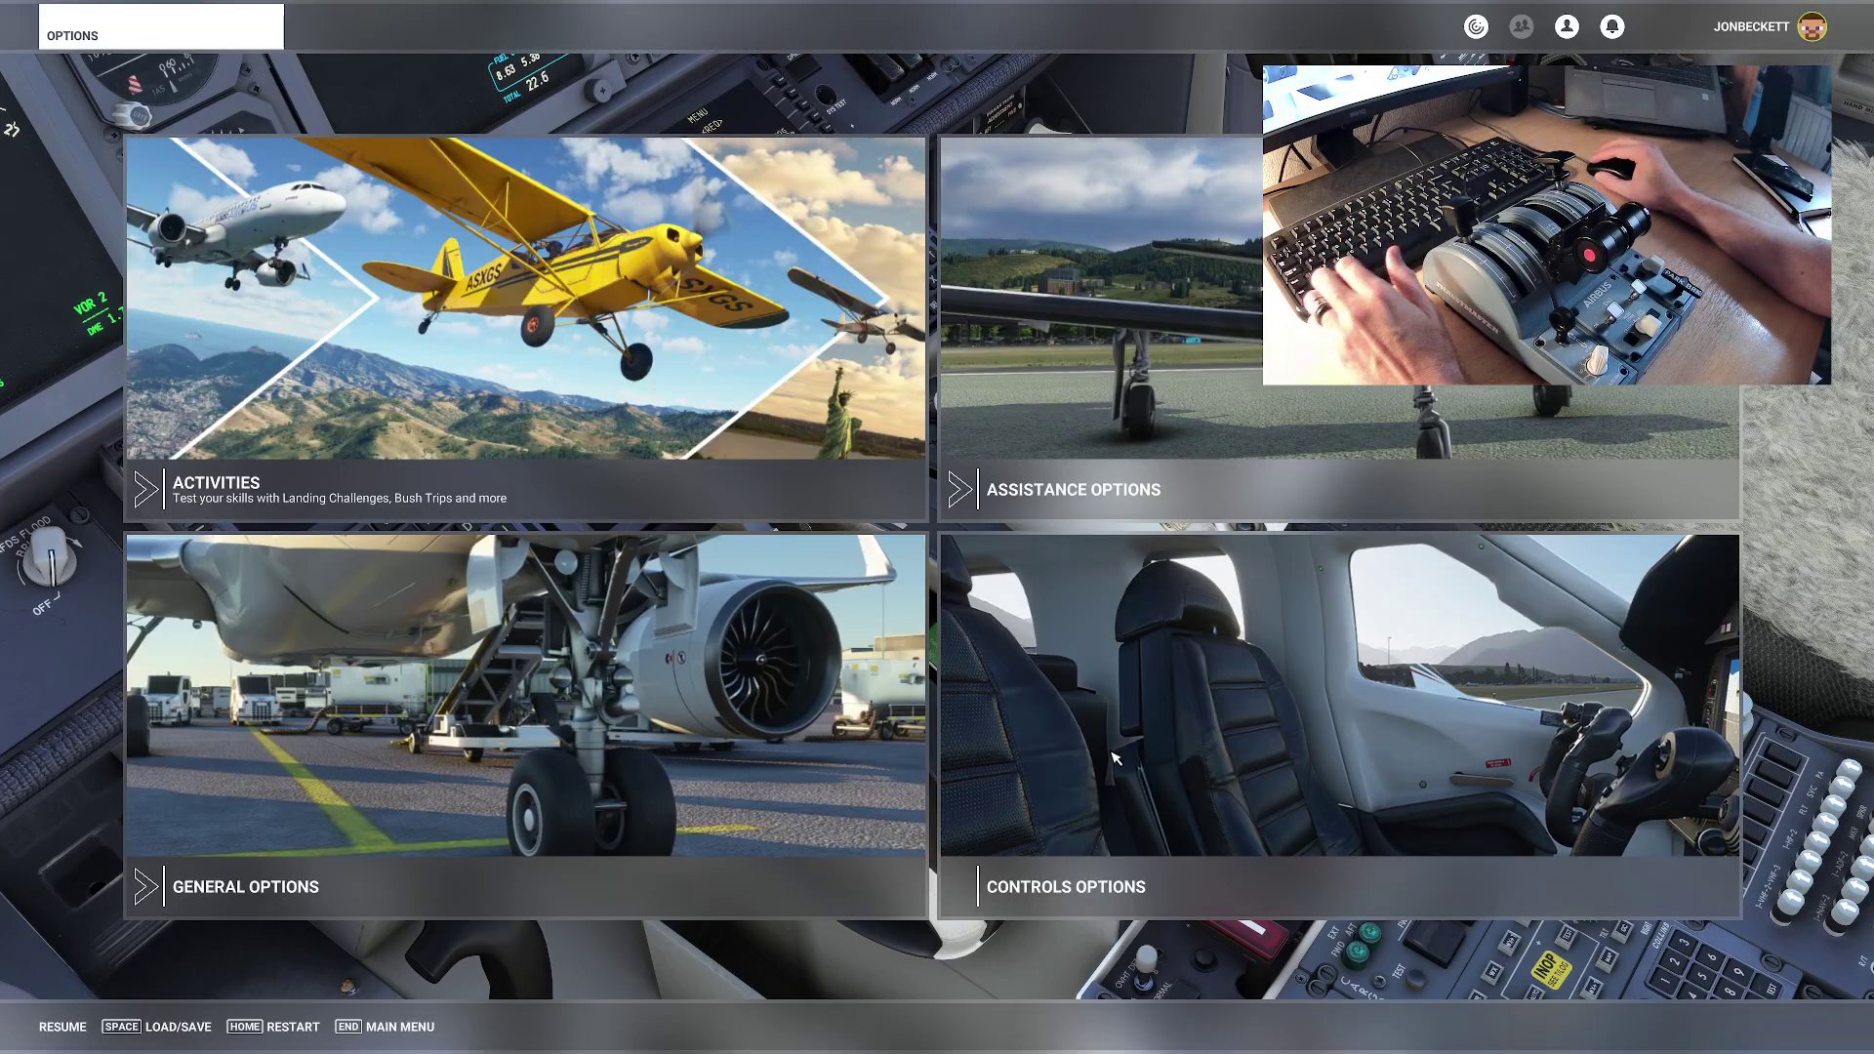
# Step: Open the controls options and expand the assigned throttle bindings under Power Management
pyautogui.click(1113, 756)
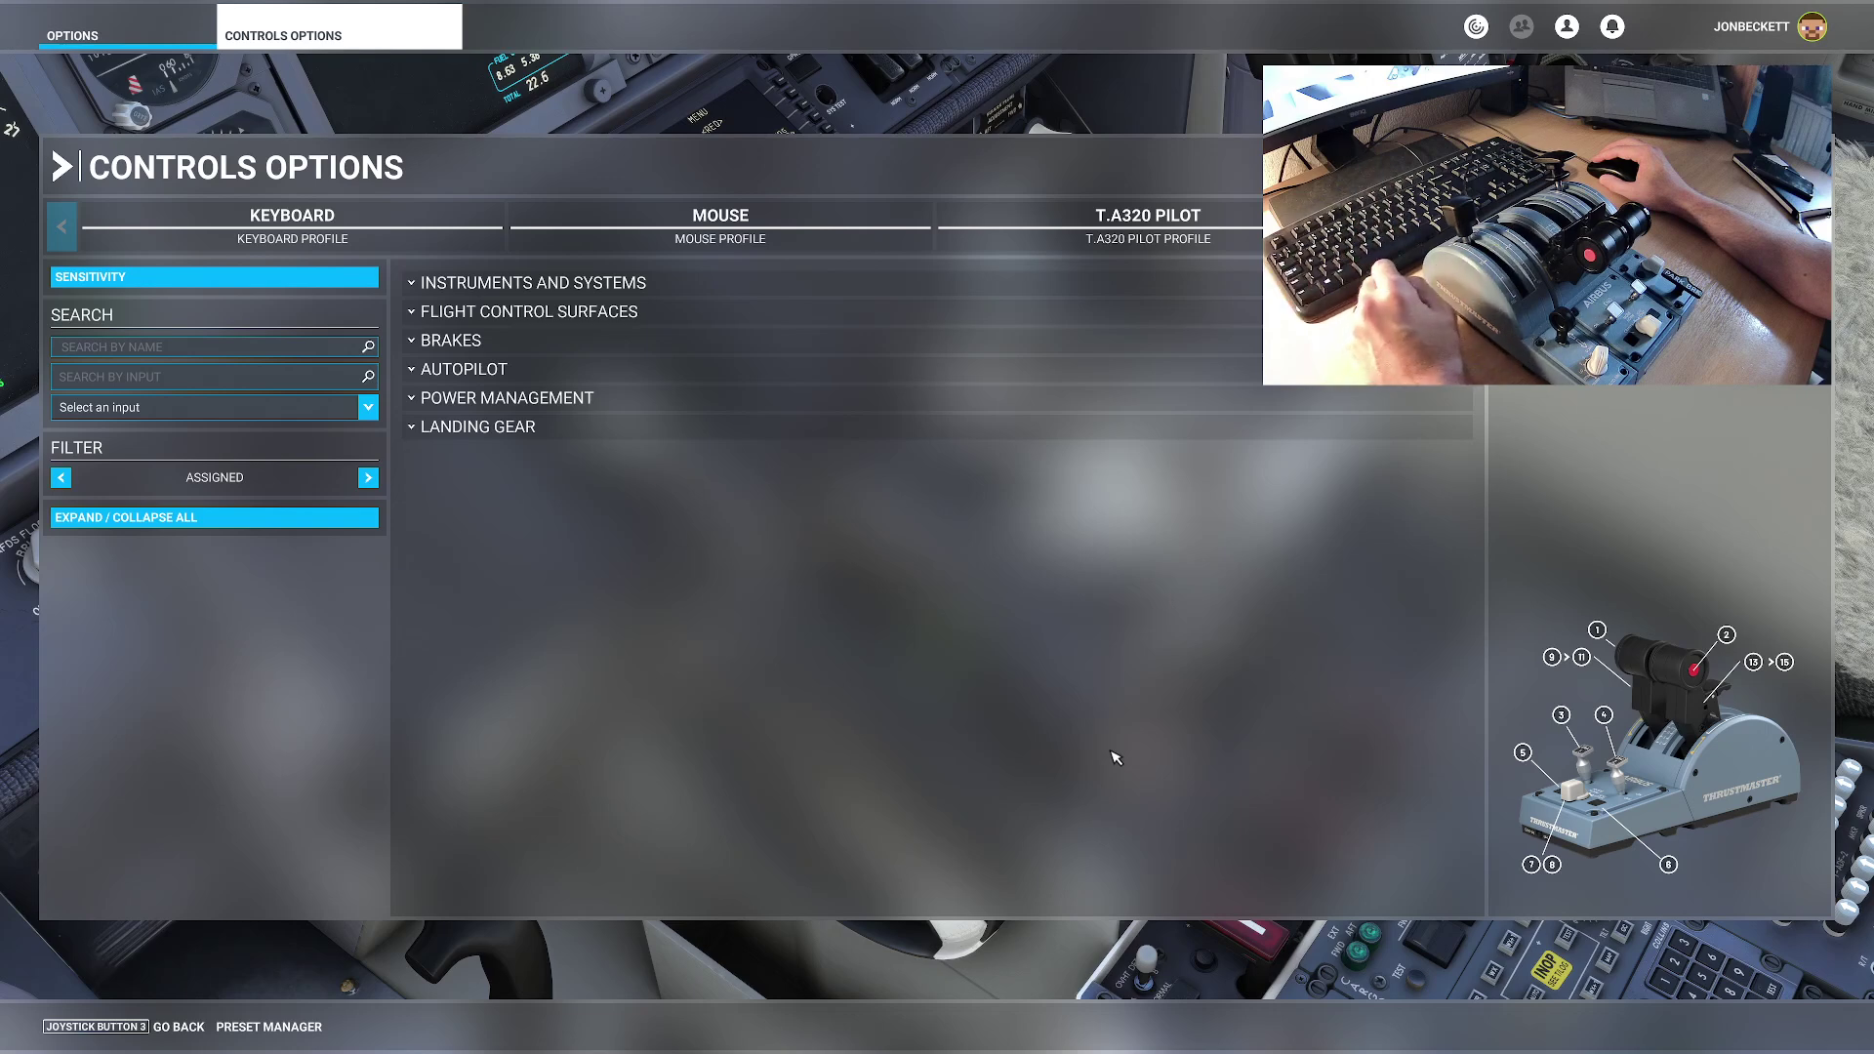
pyautogui.click(475, 400)
pyautogui.click(468, 428)
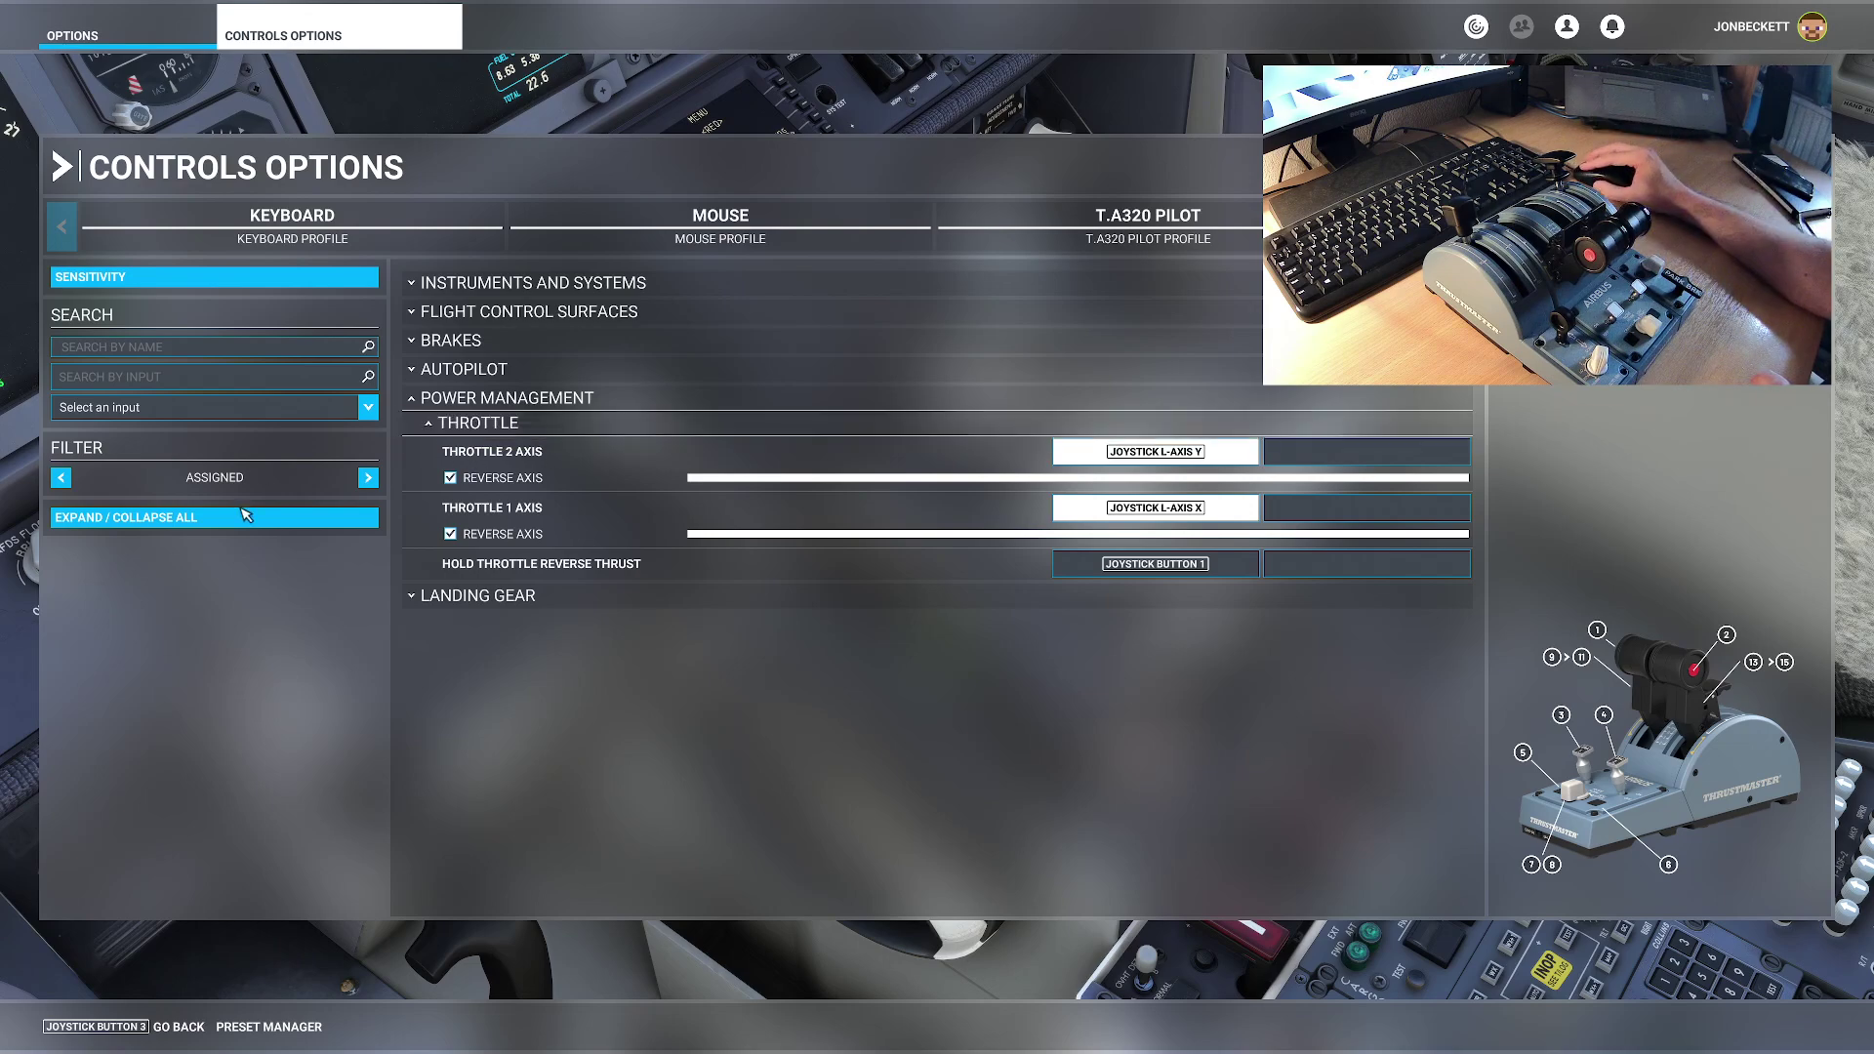
# Step: List all throttle commands and review the Throttle 1 Axis, Throttle 2 Axis and Hold Throttle Reverse Thrust bindings, and leave the controls options
pyautogui.click(60, 477)
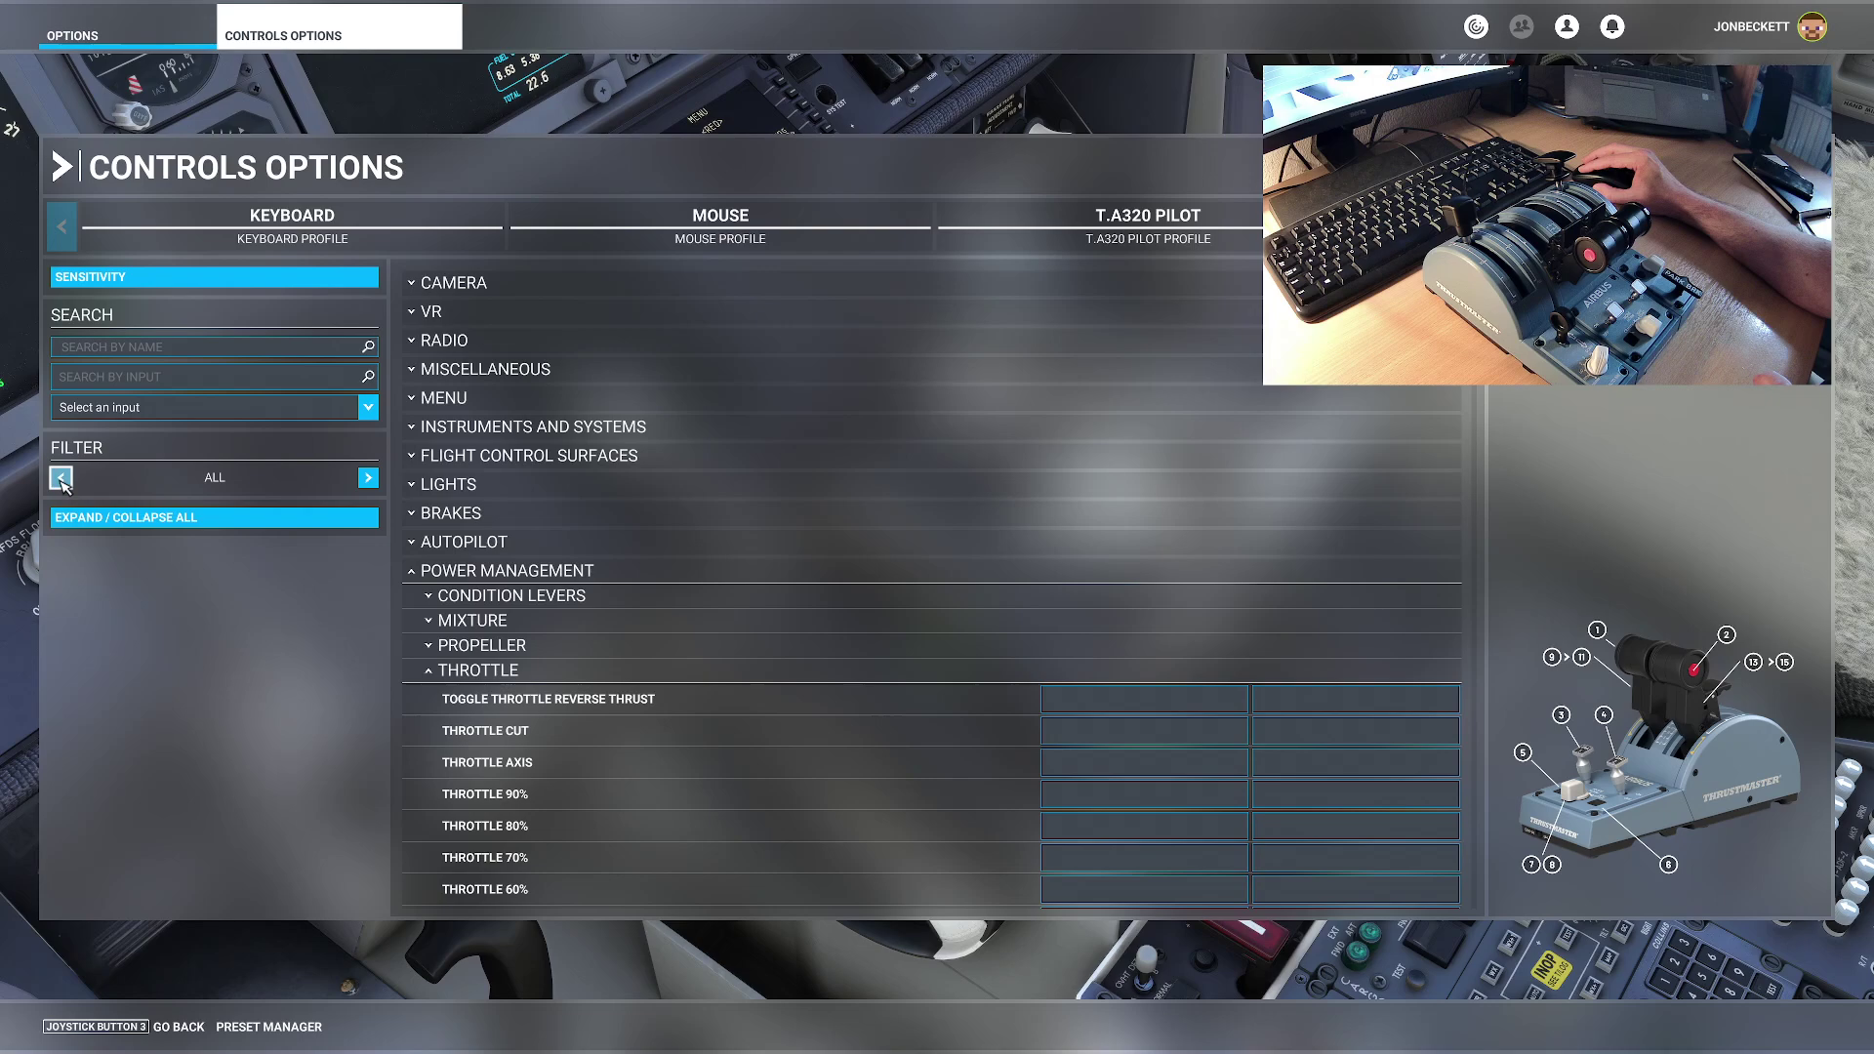
pyautogui.scroll(-10, 795, 648)
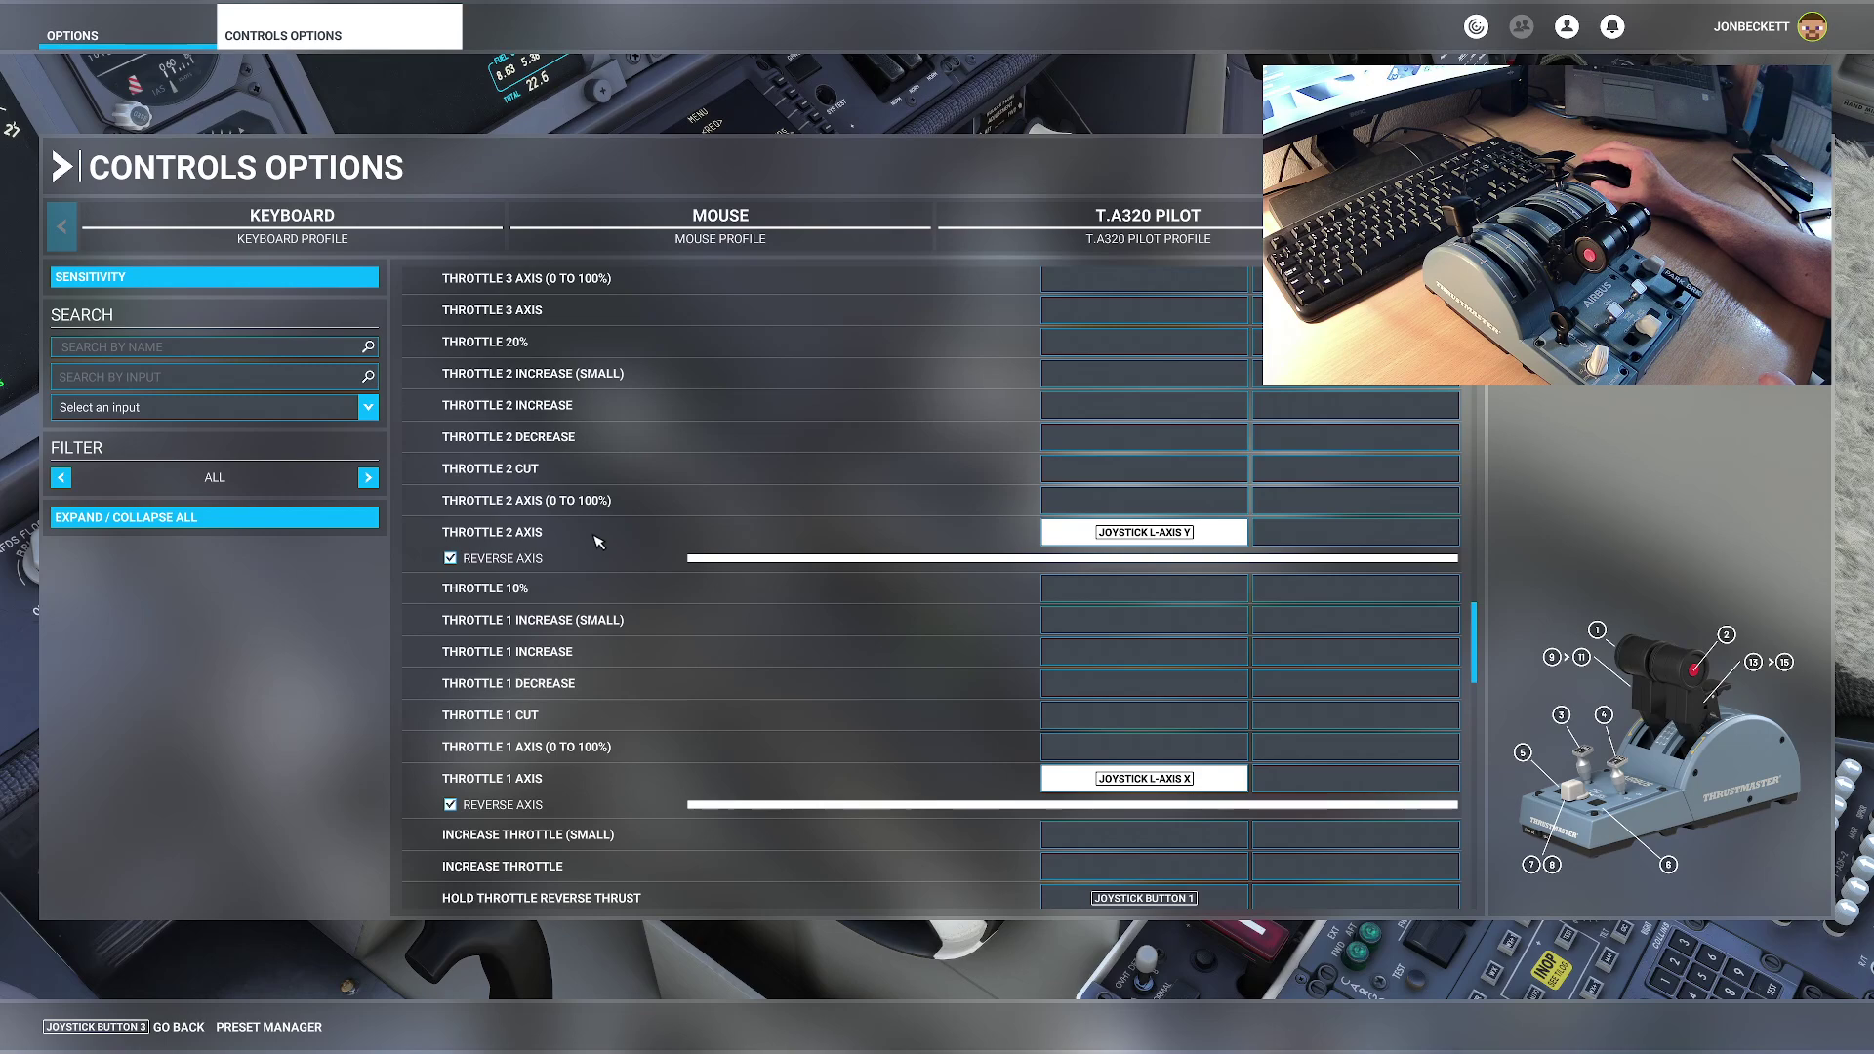
pyautogui.scroll(-5, 599, 542)
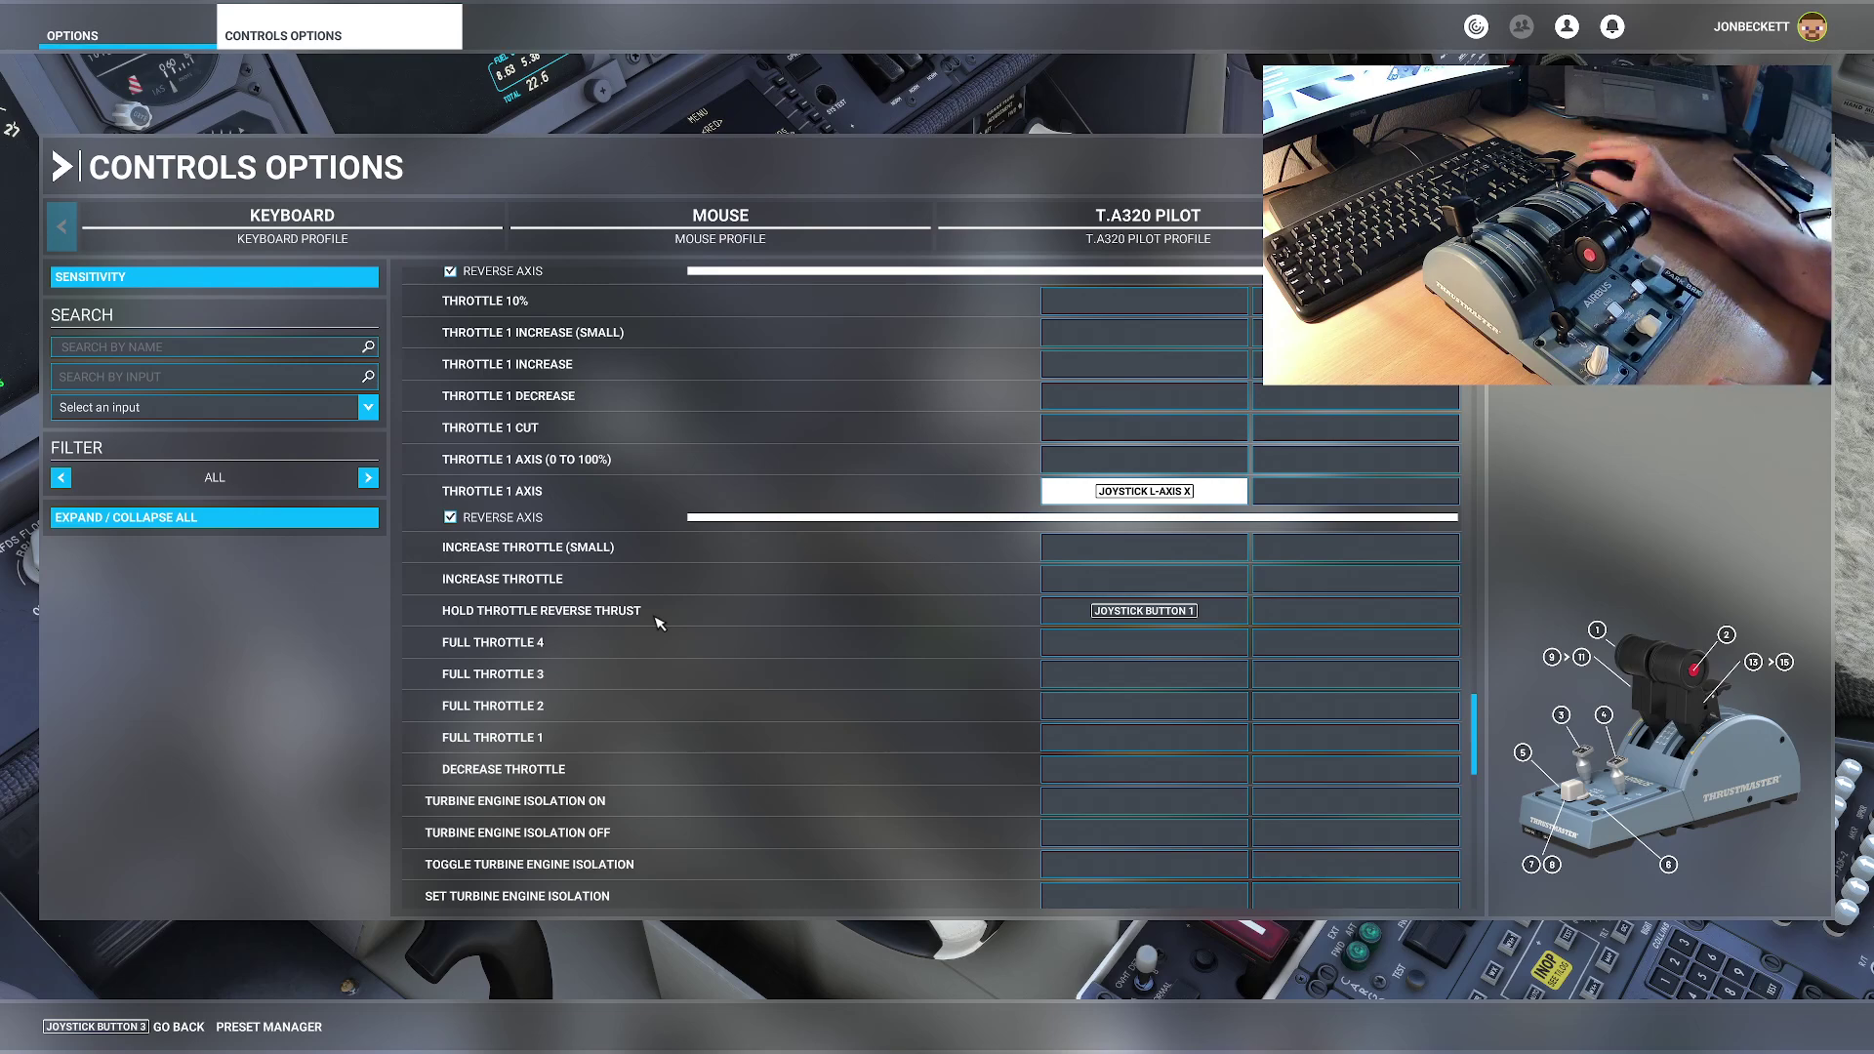
pyautogui.click(159, 1026)
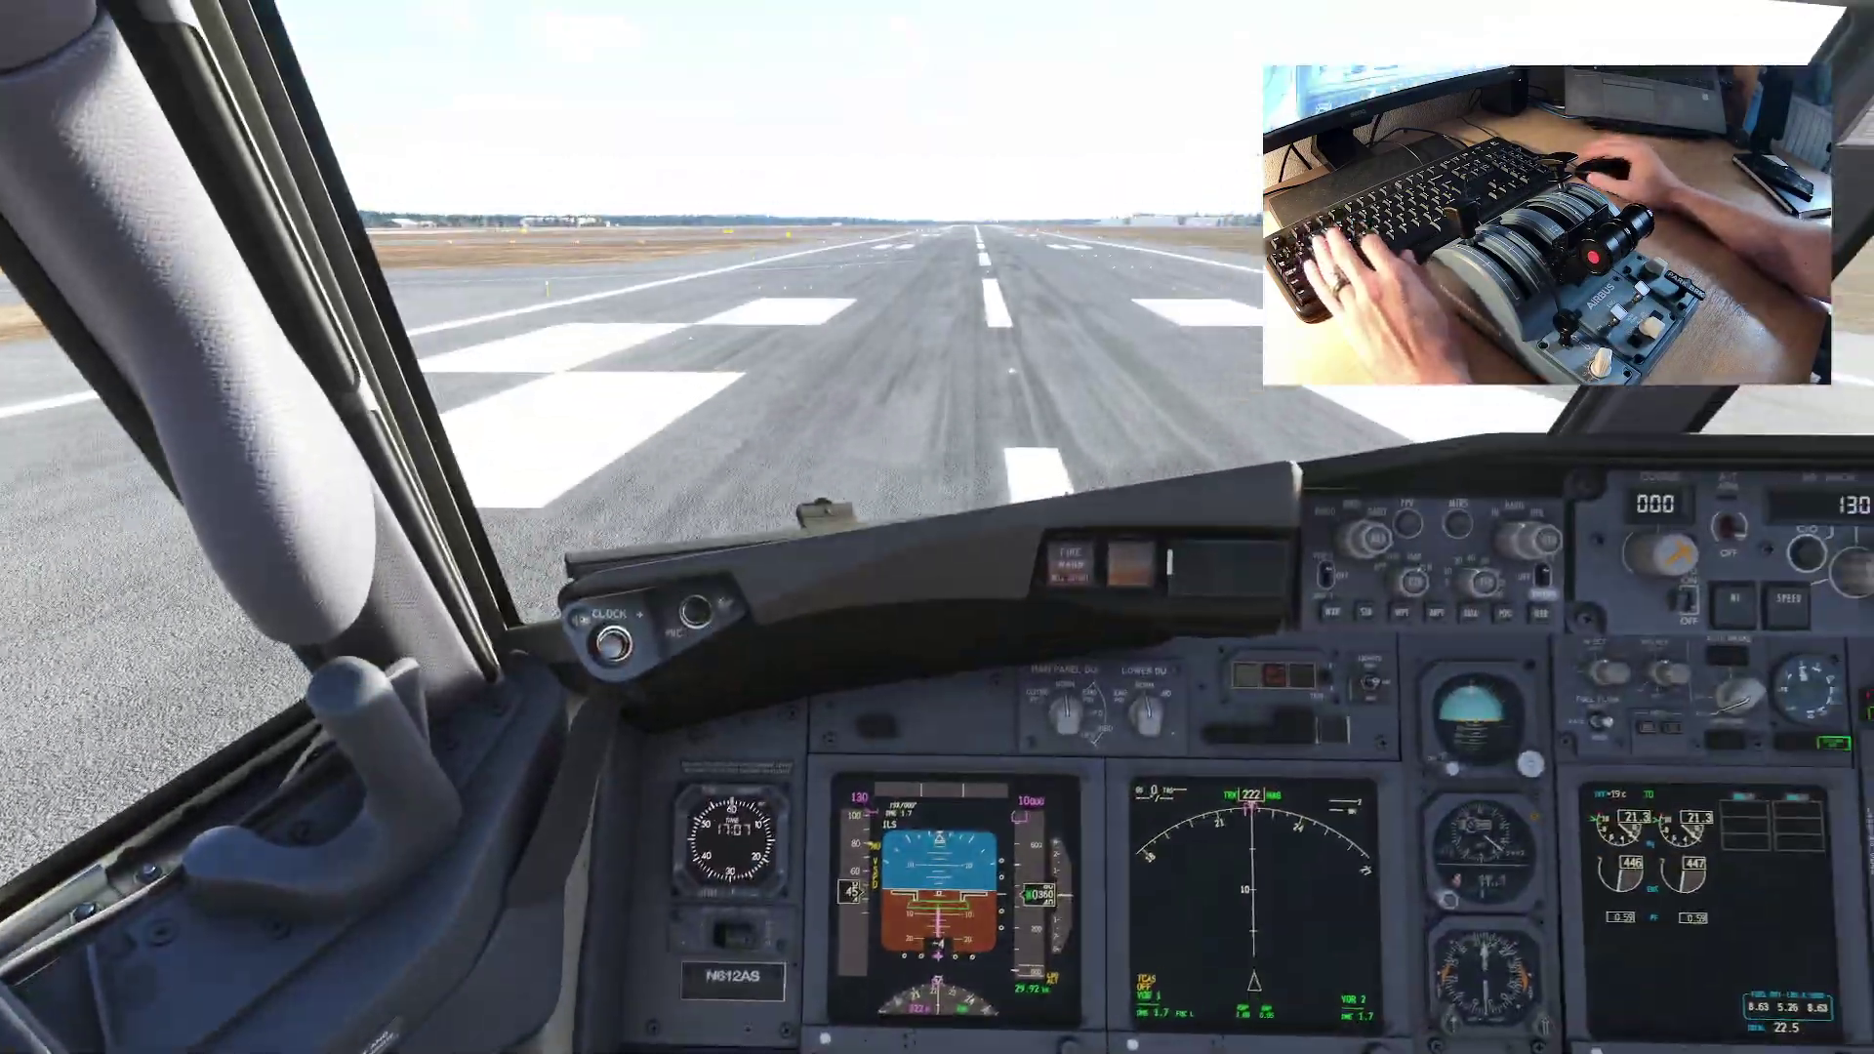
# Step: Reopen the controls options from the cockpit, expand the assigned throttle bindings and check the sensitivity curves of the joystick axes
pyautogui.hotkey('alt', '1')
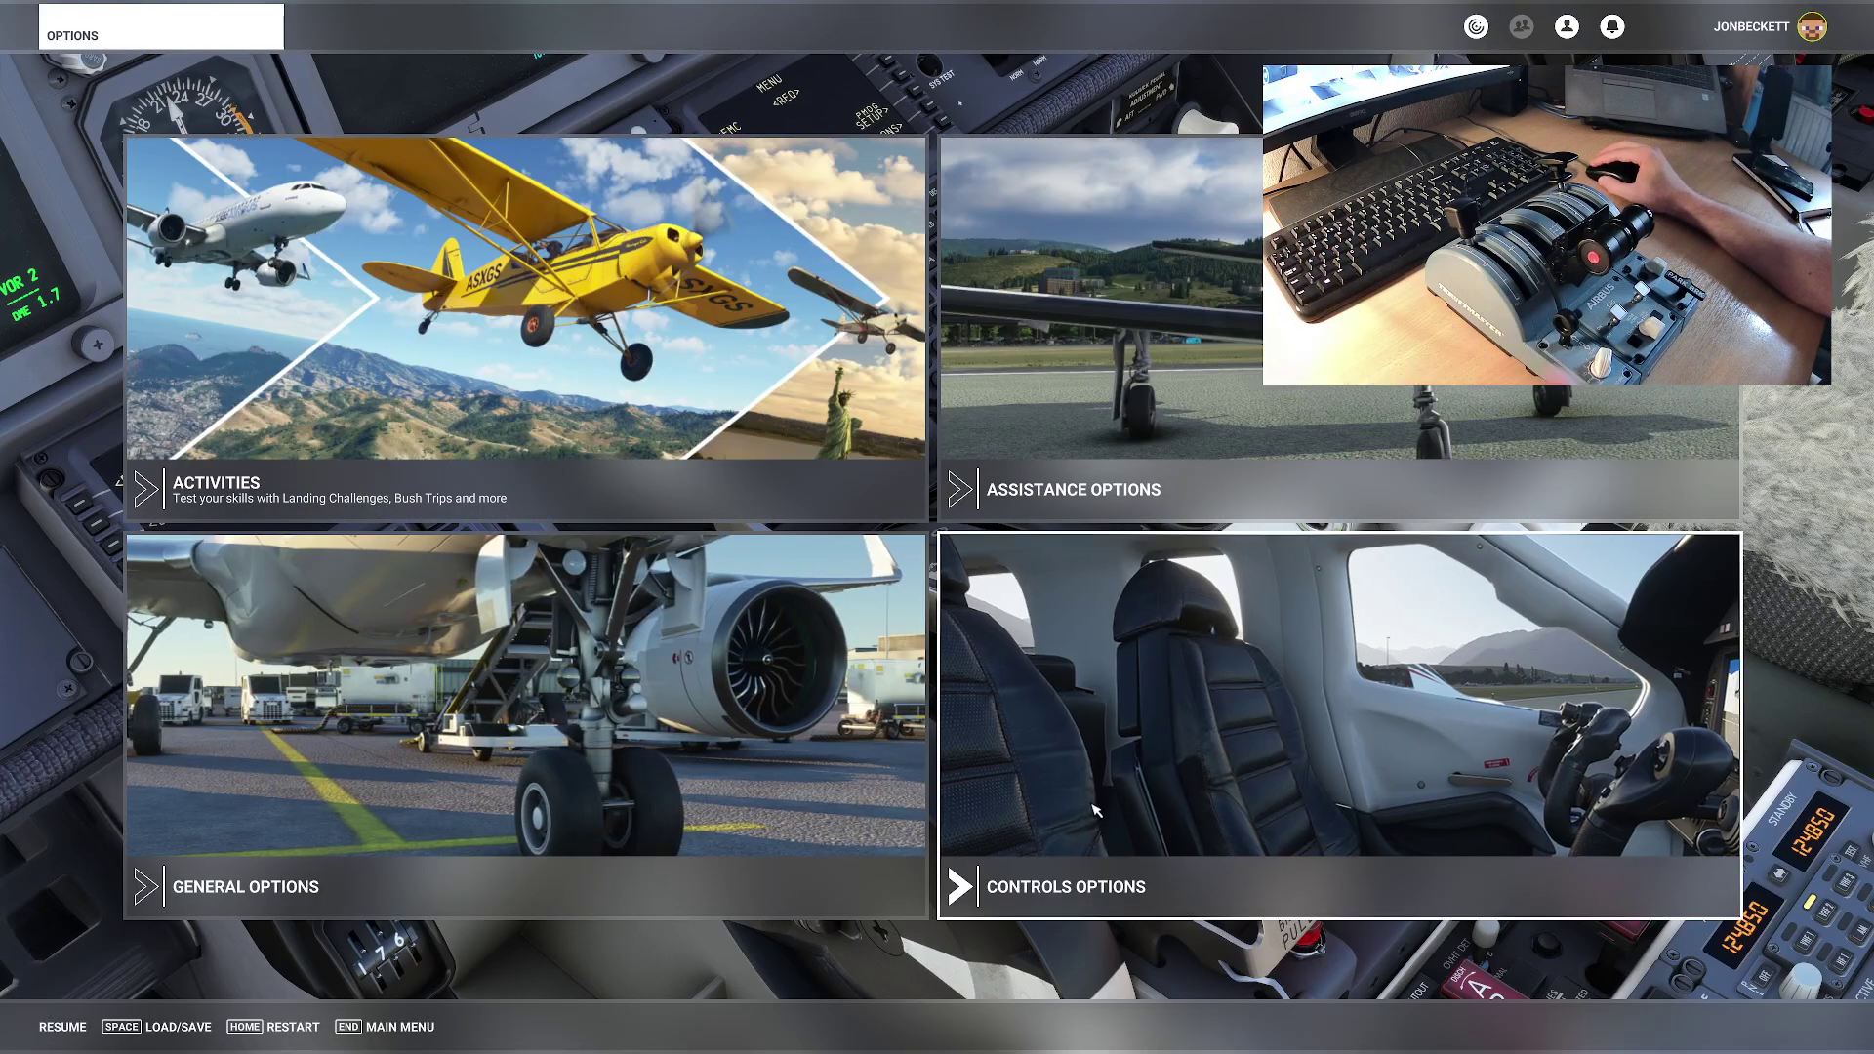
pyautogui.click(1095, 810)
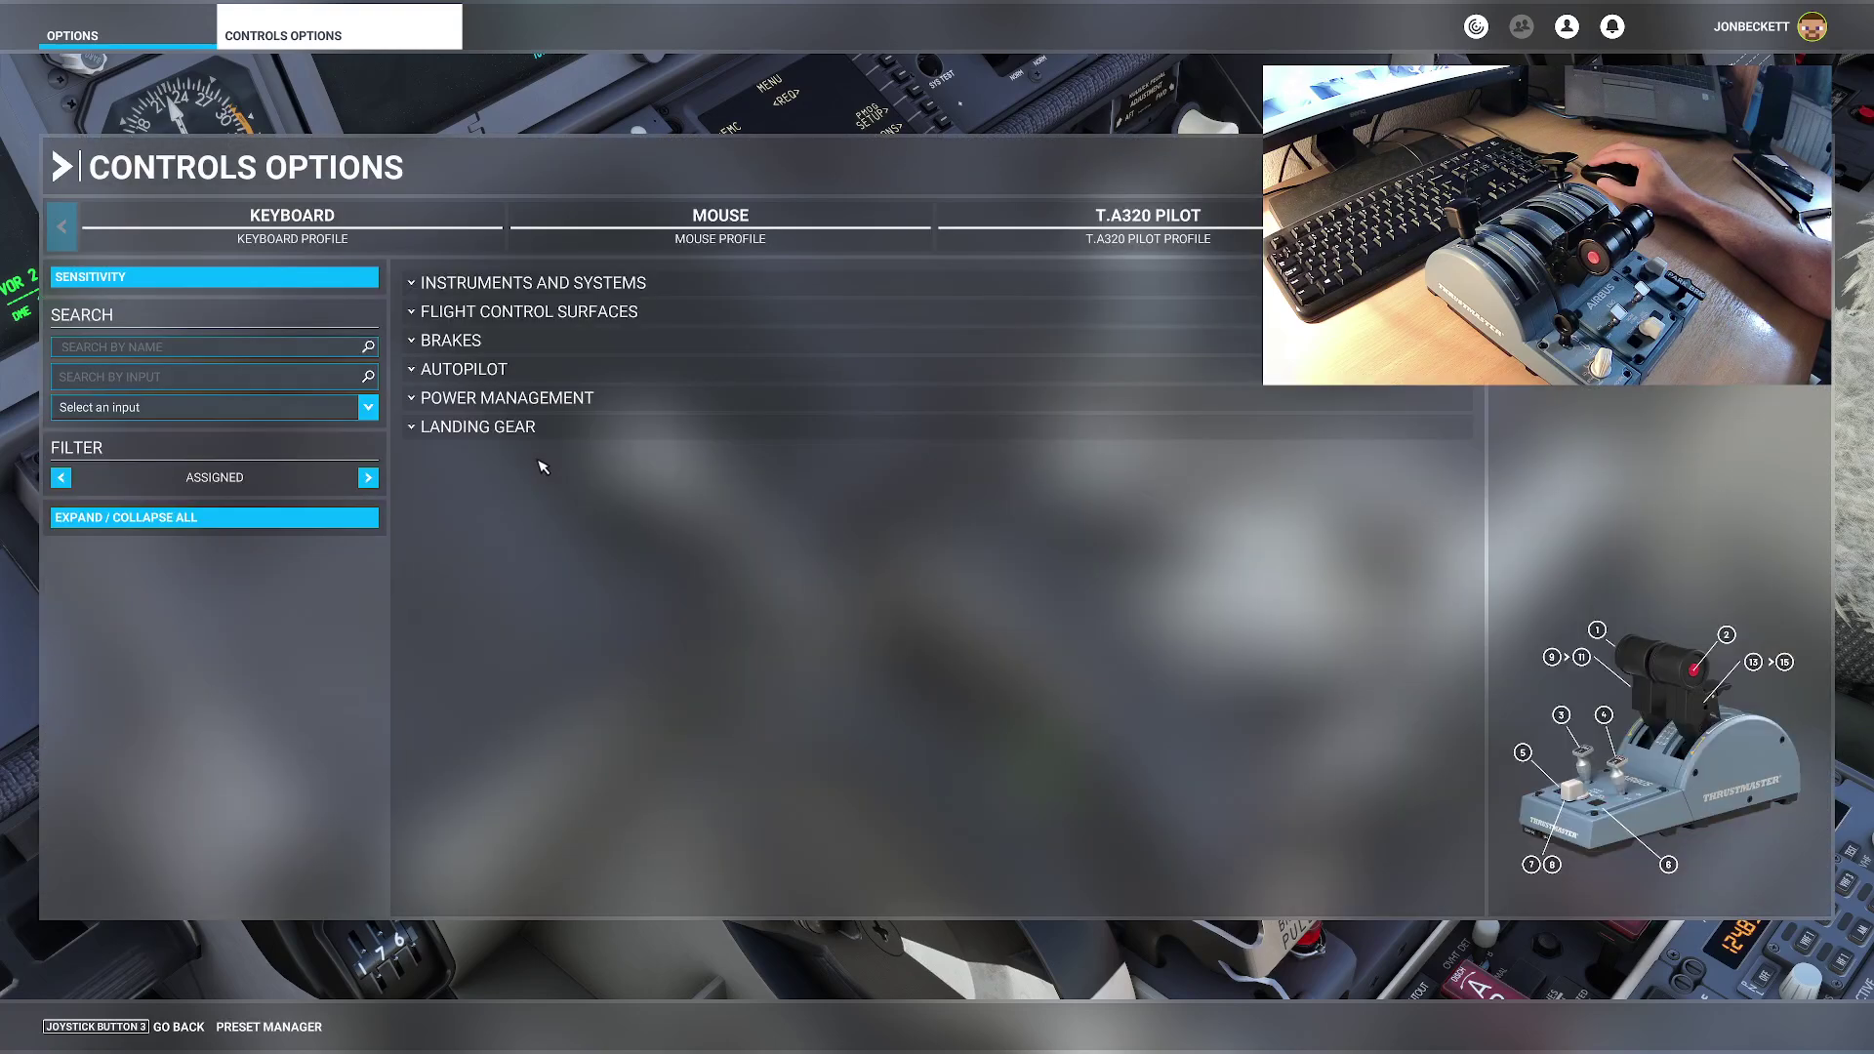
pyautogui.click(513, 402)
pyautogui.click(515, 425)
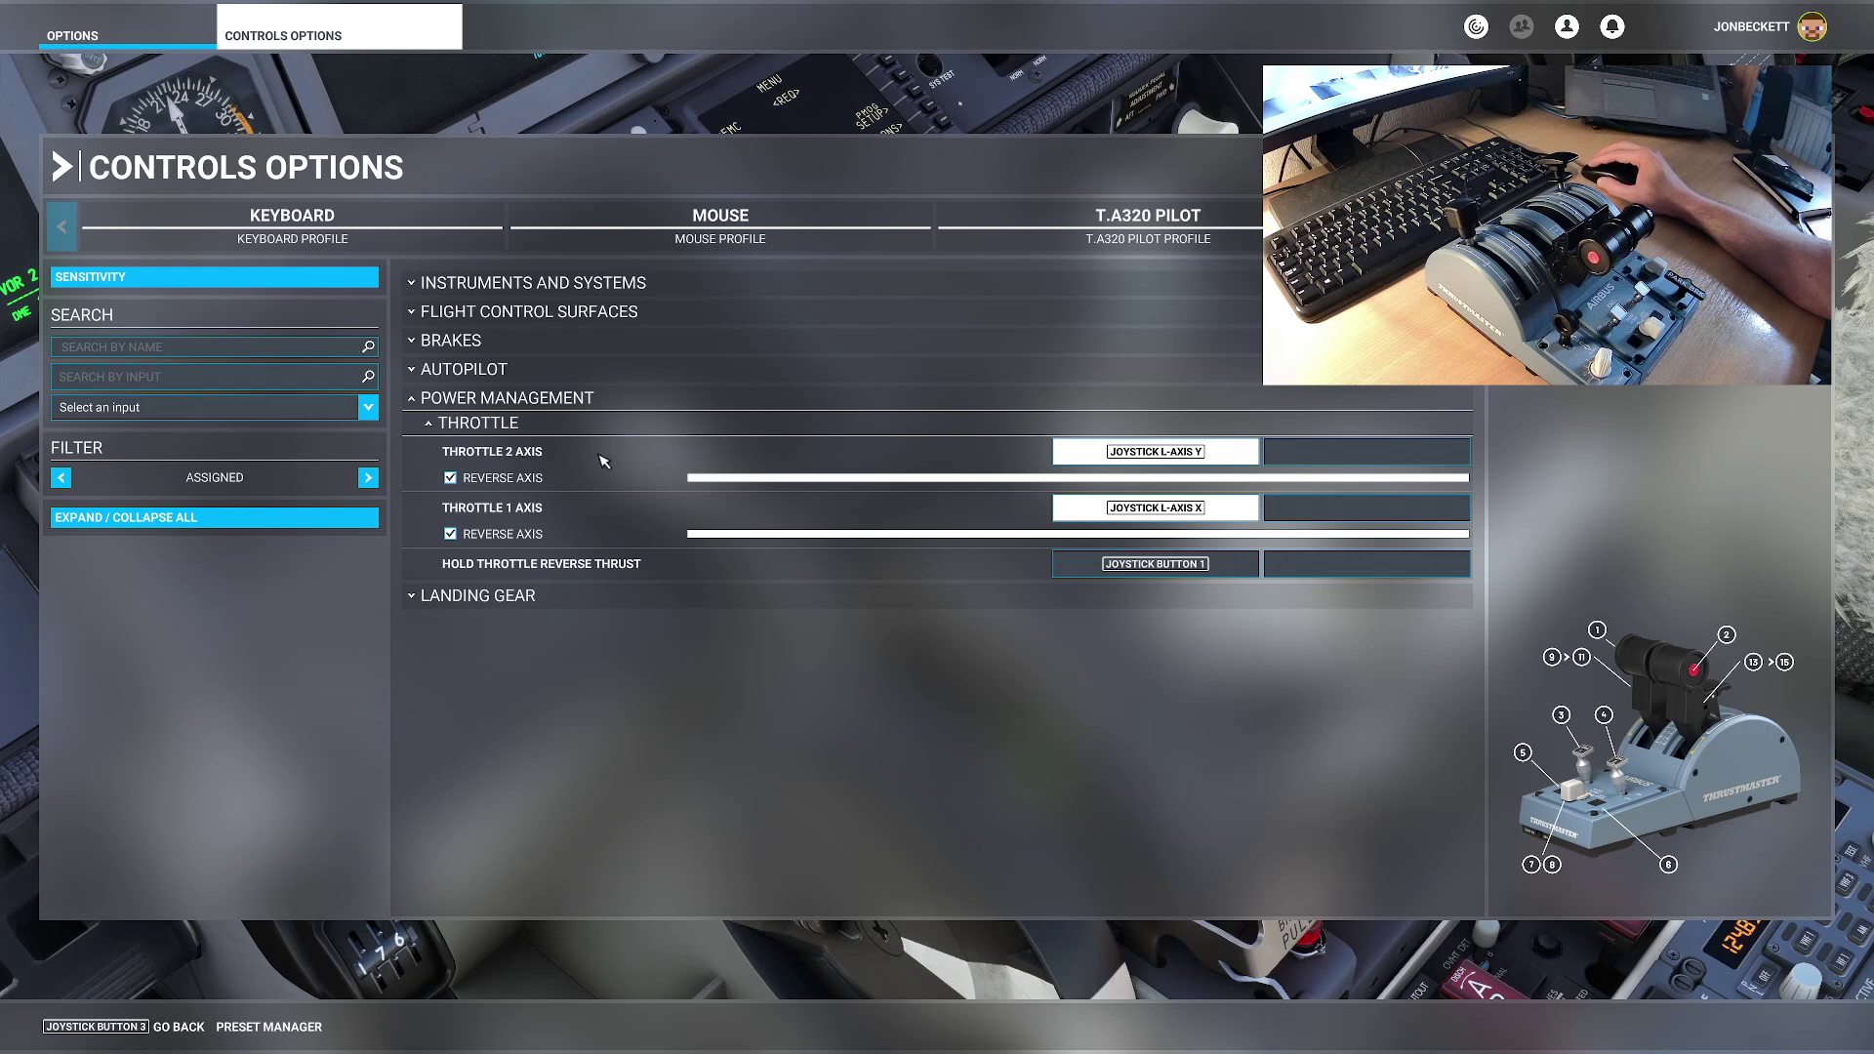
pyautogui.click(91, 279)
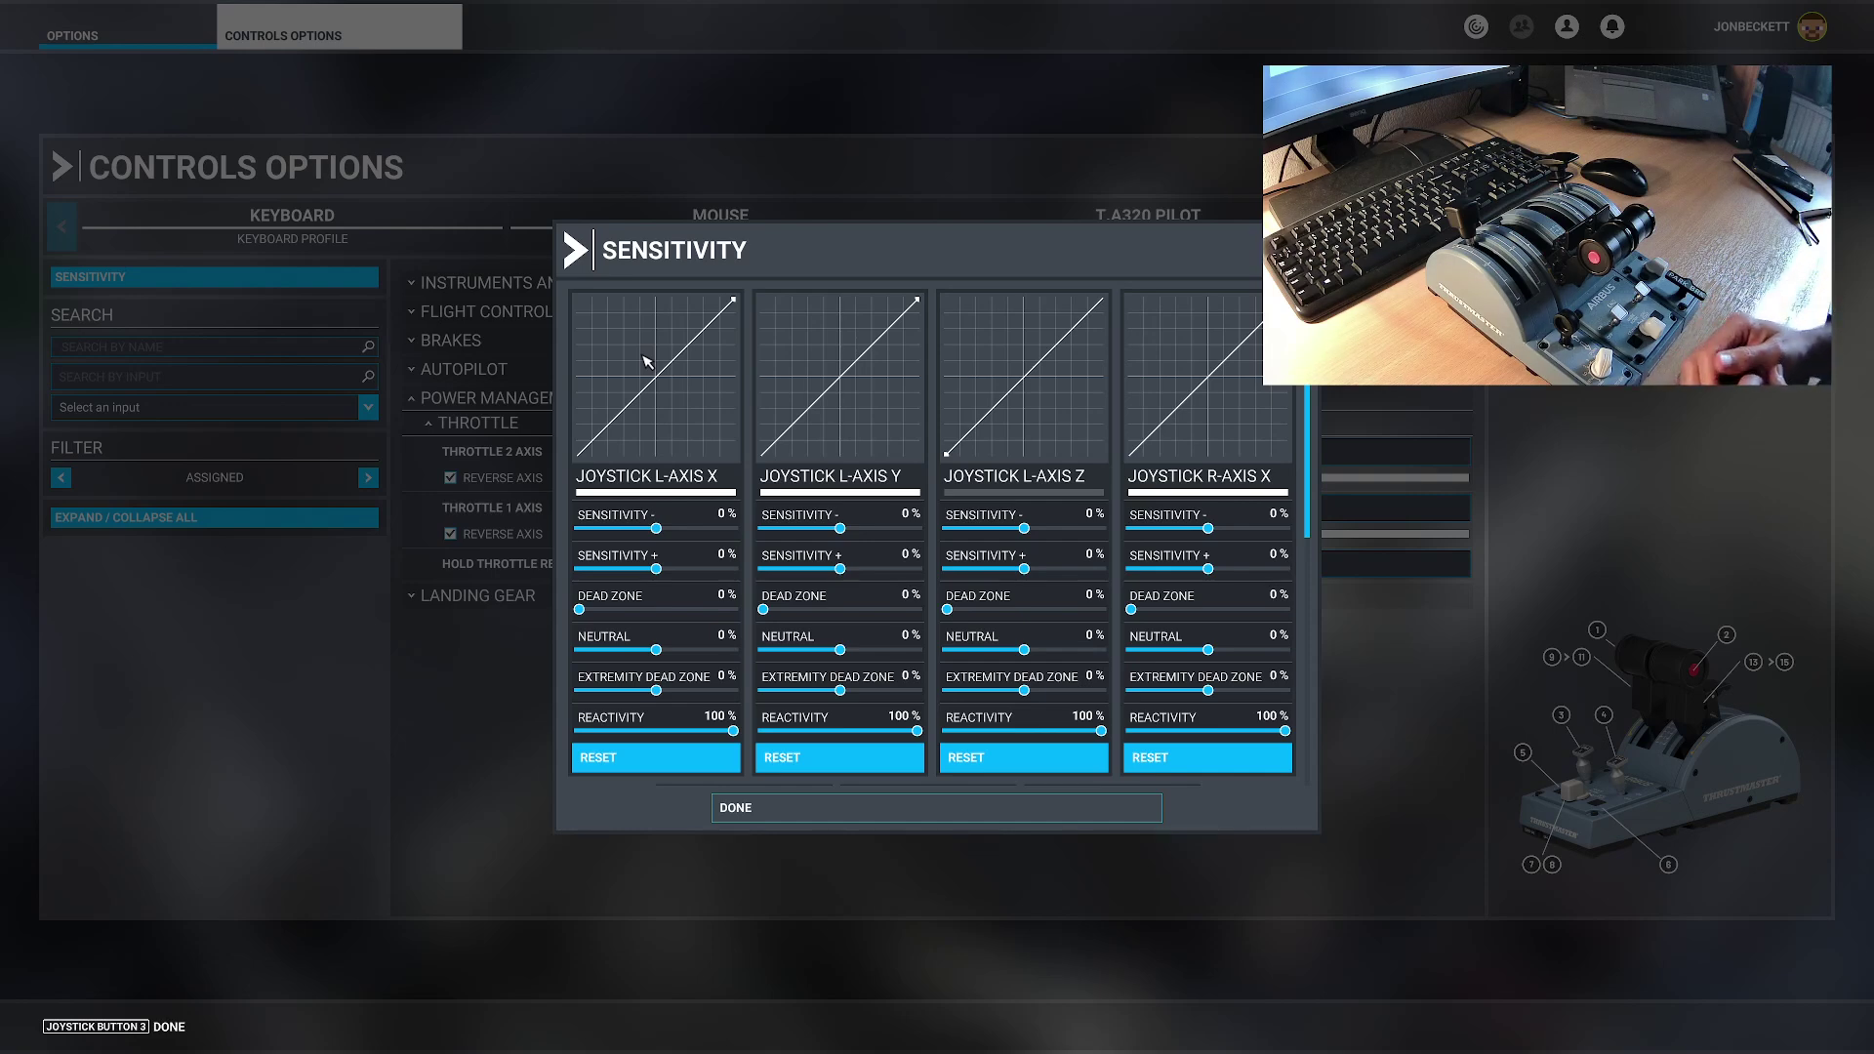
pyautogui.click(800, 813)
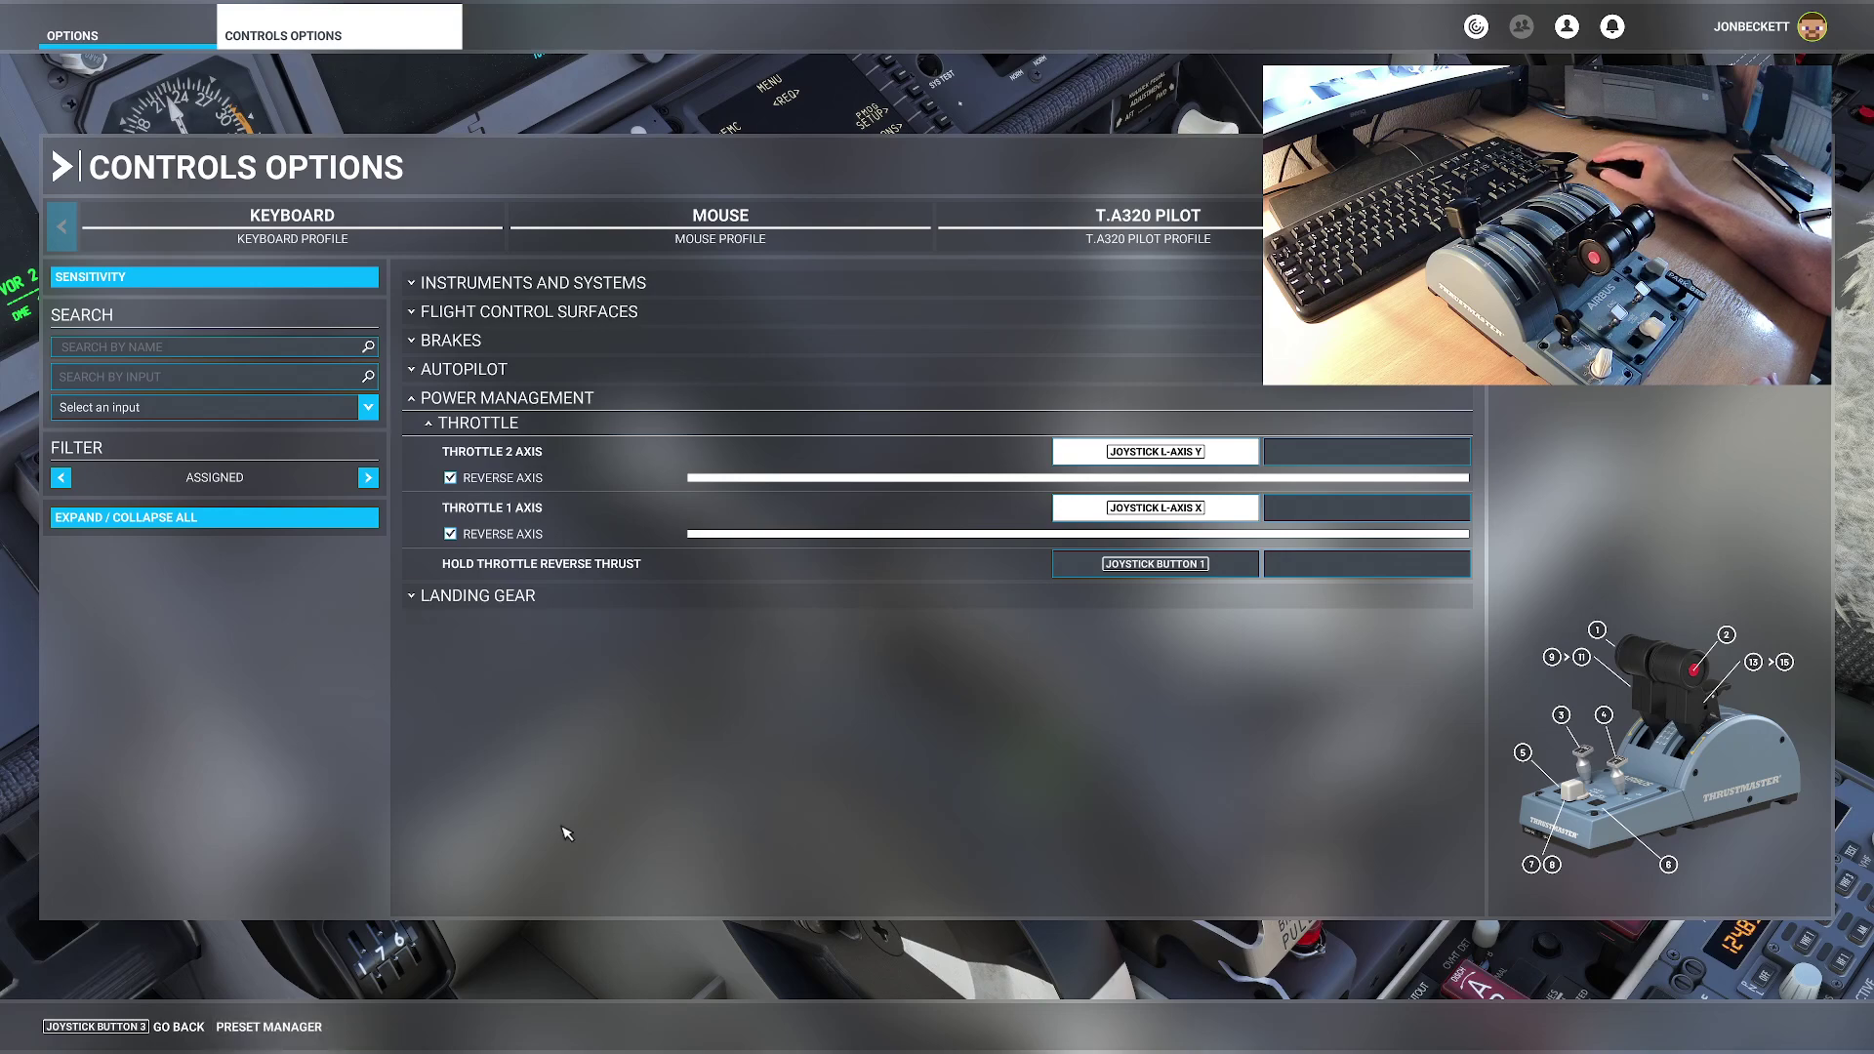
pyautogui.click(268, 1027)
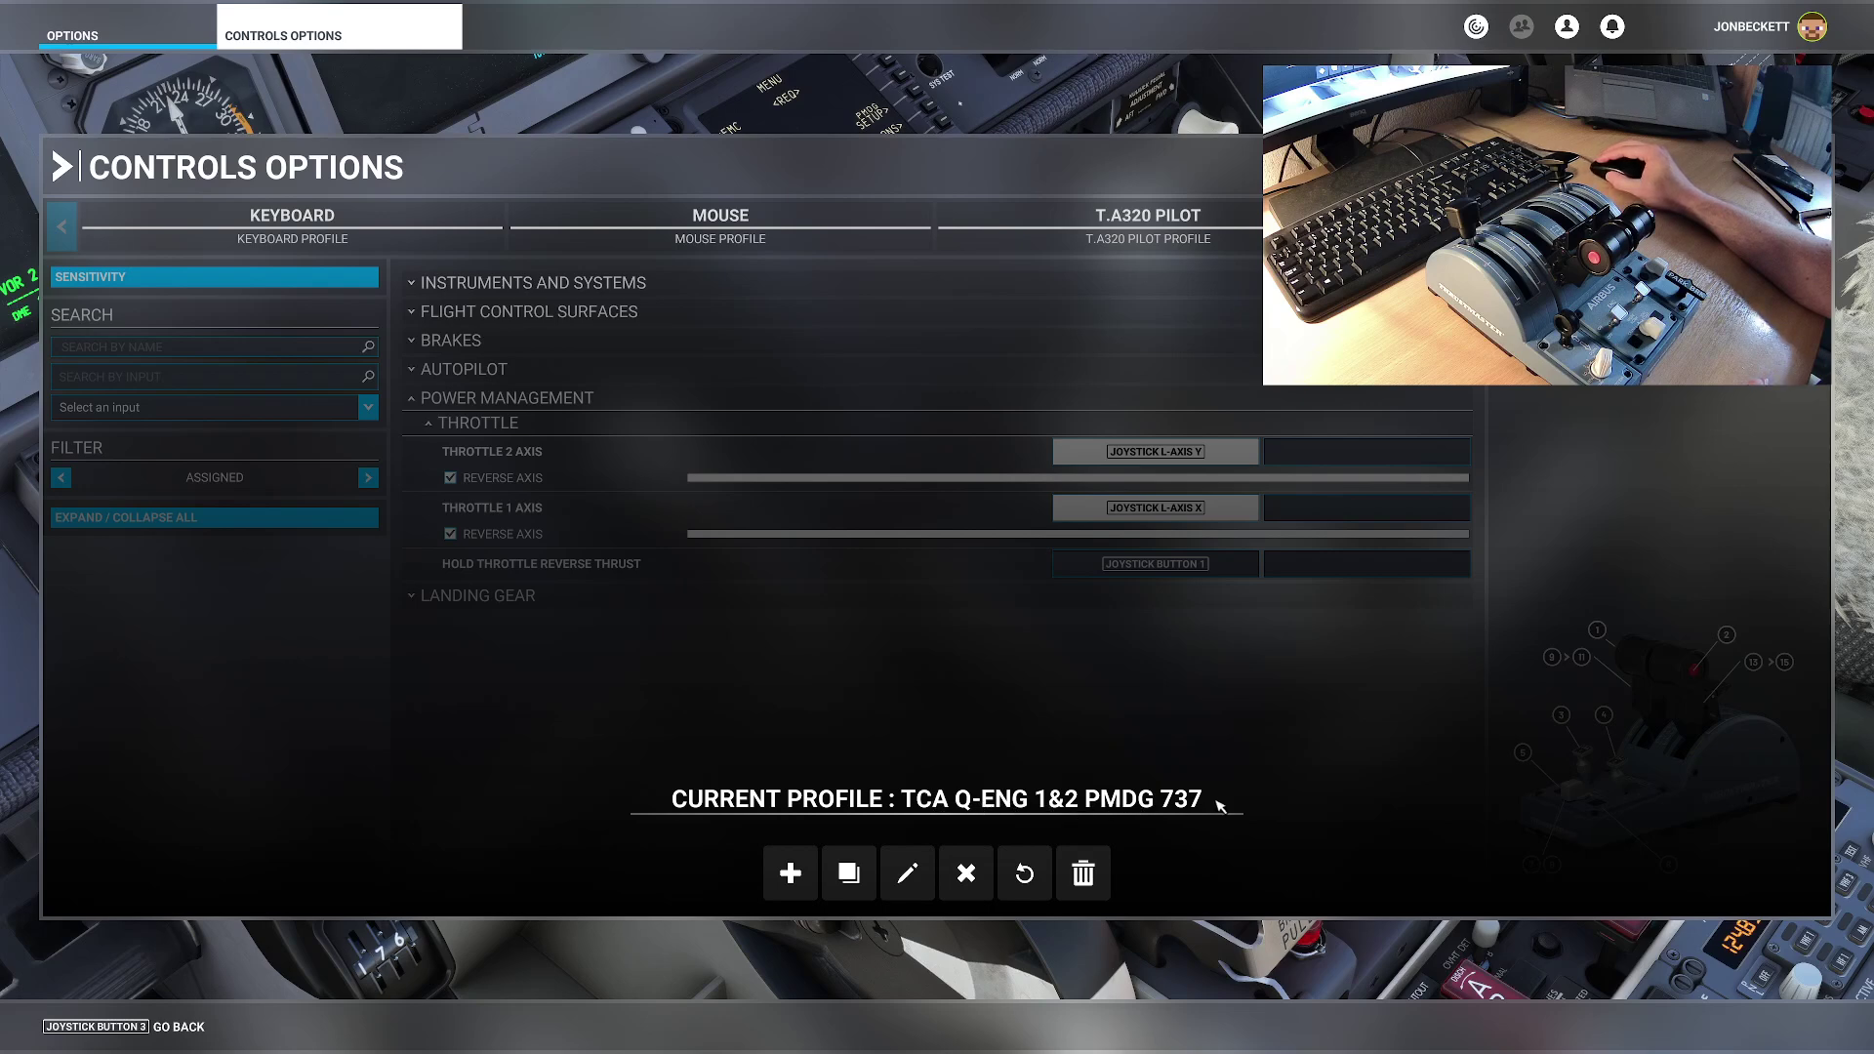
pyautogui.click(849, 872)
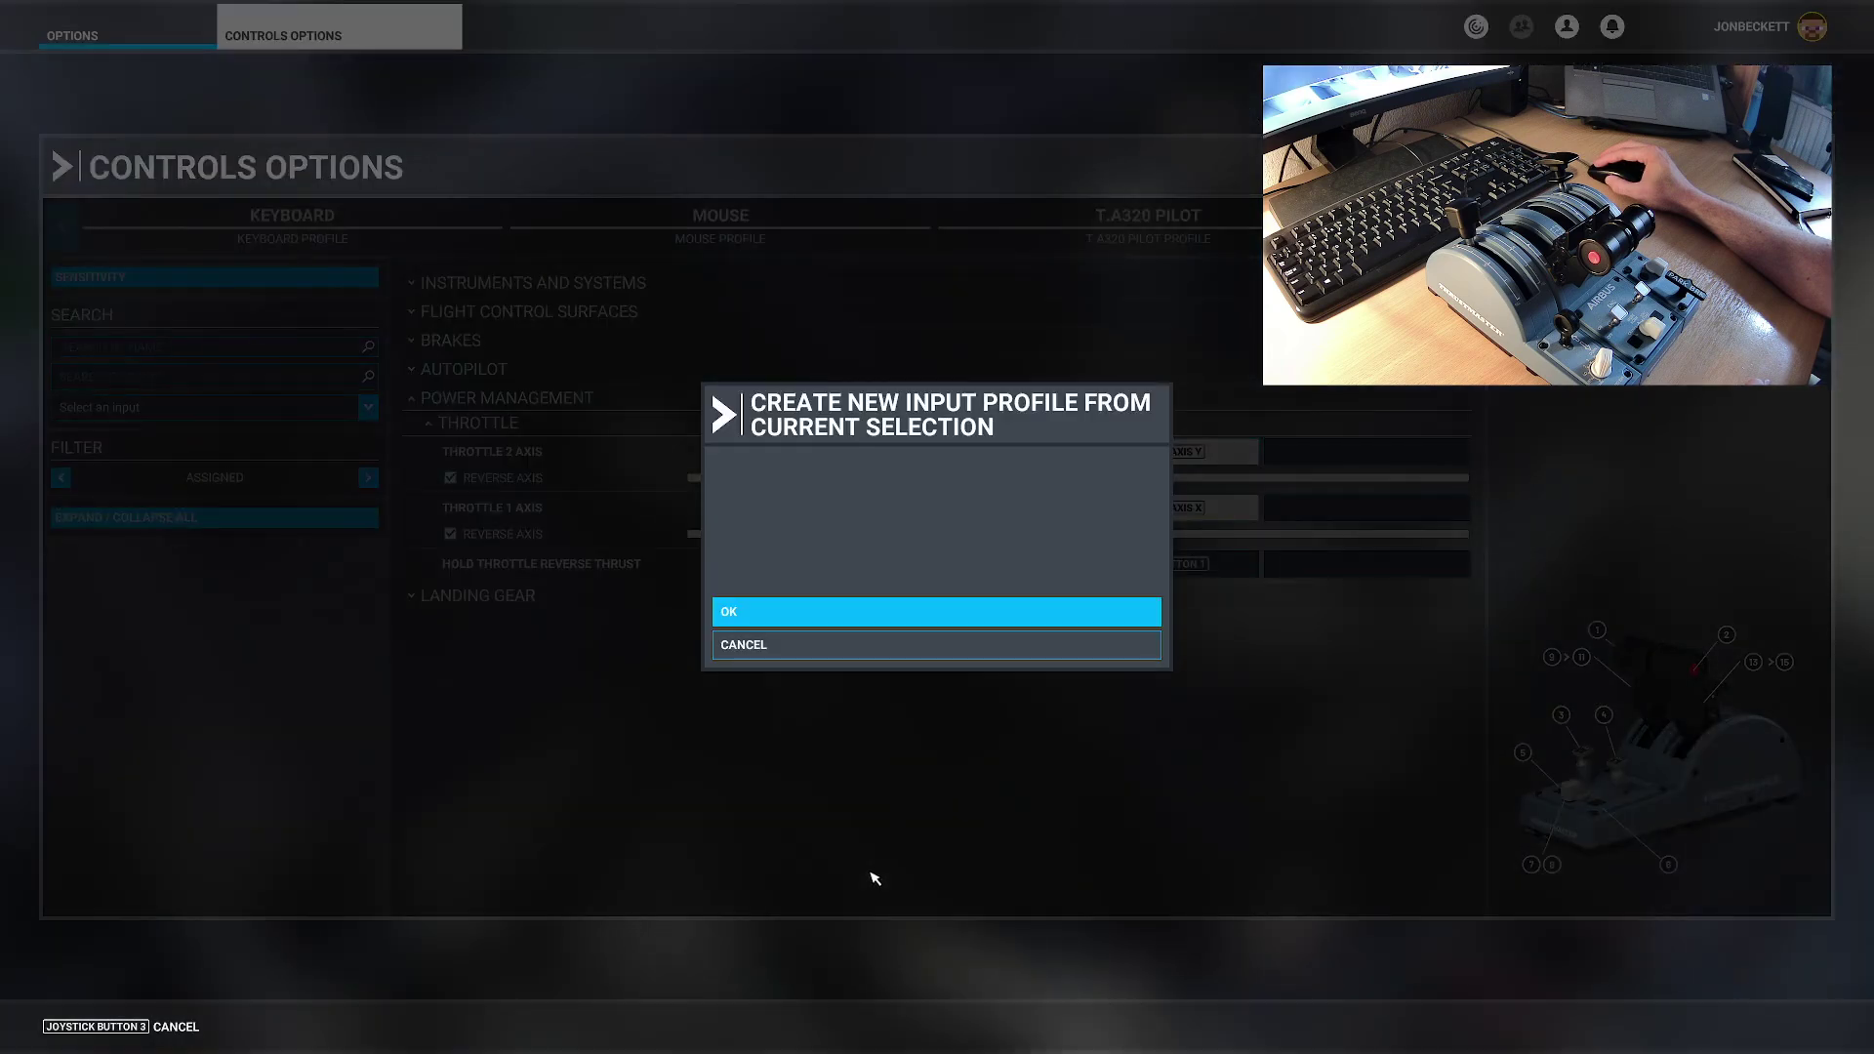
pyautogui.click(752, 545)
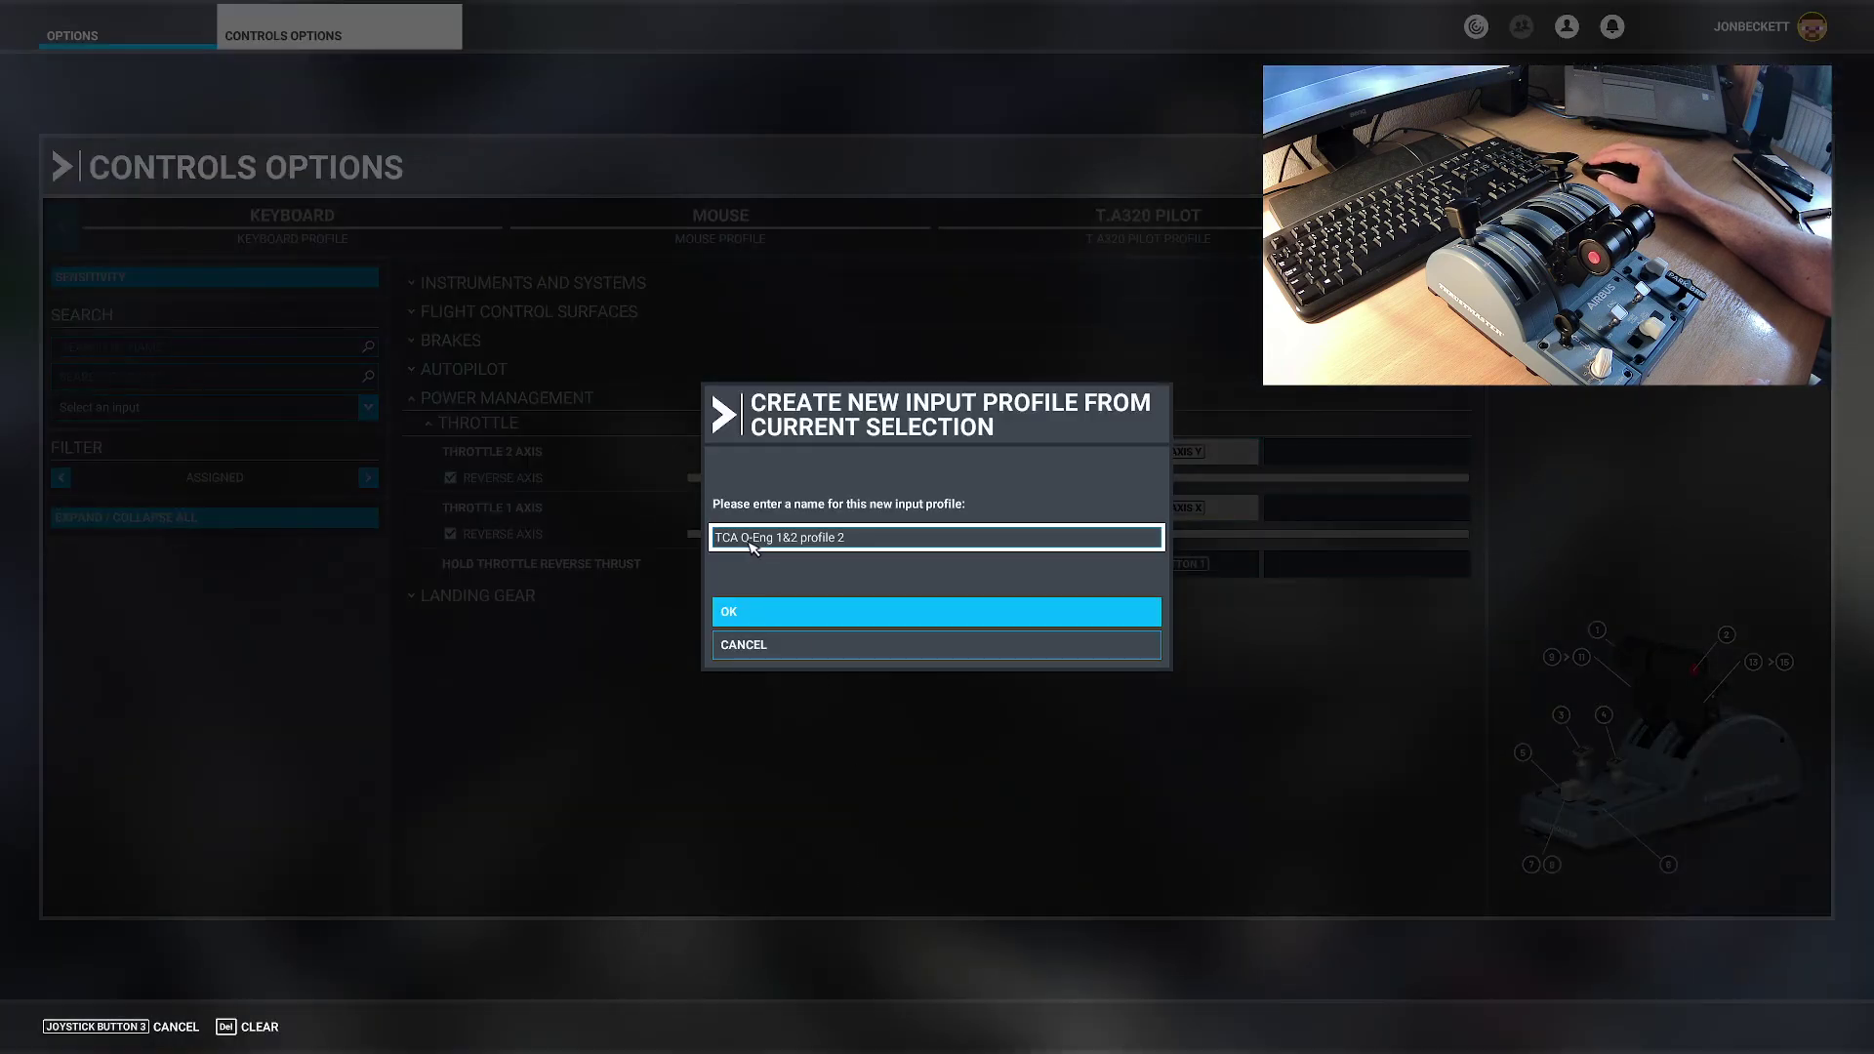
pyautogui.click(781, 646)
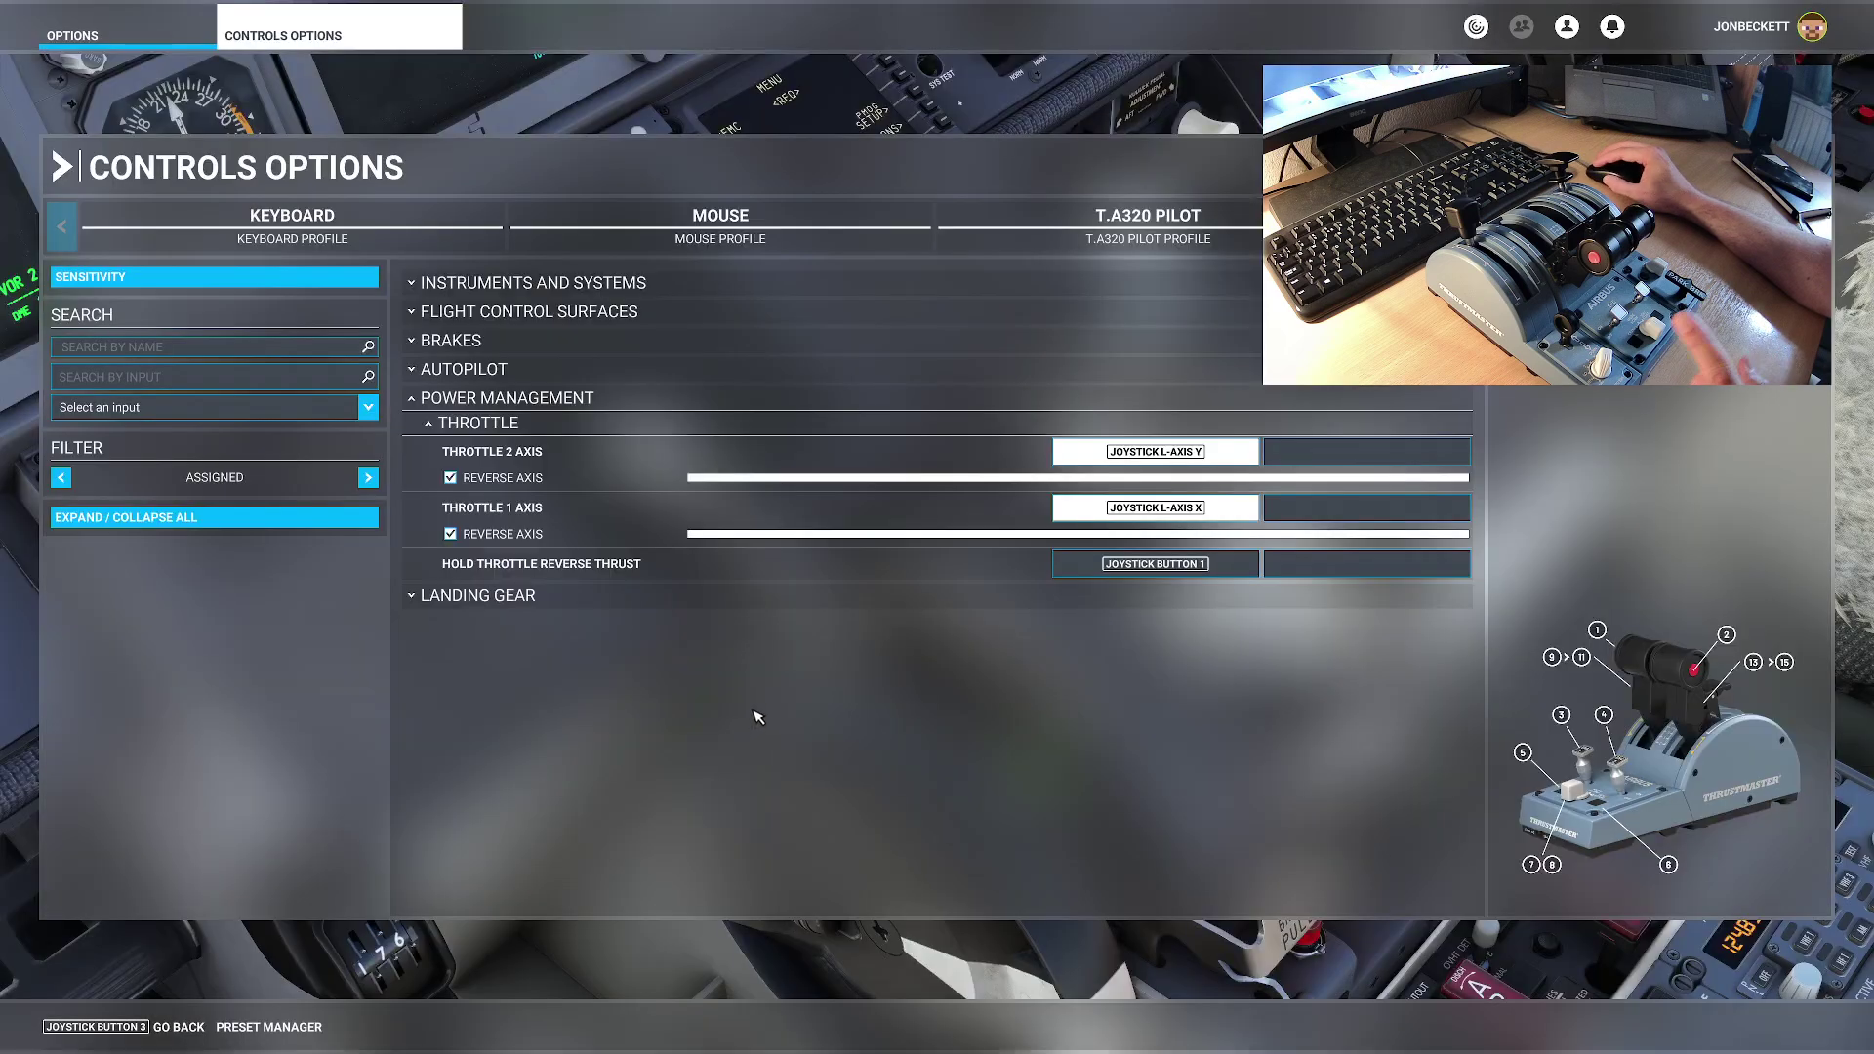
pyautogui.click(283, 1027)
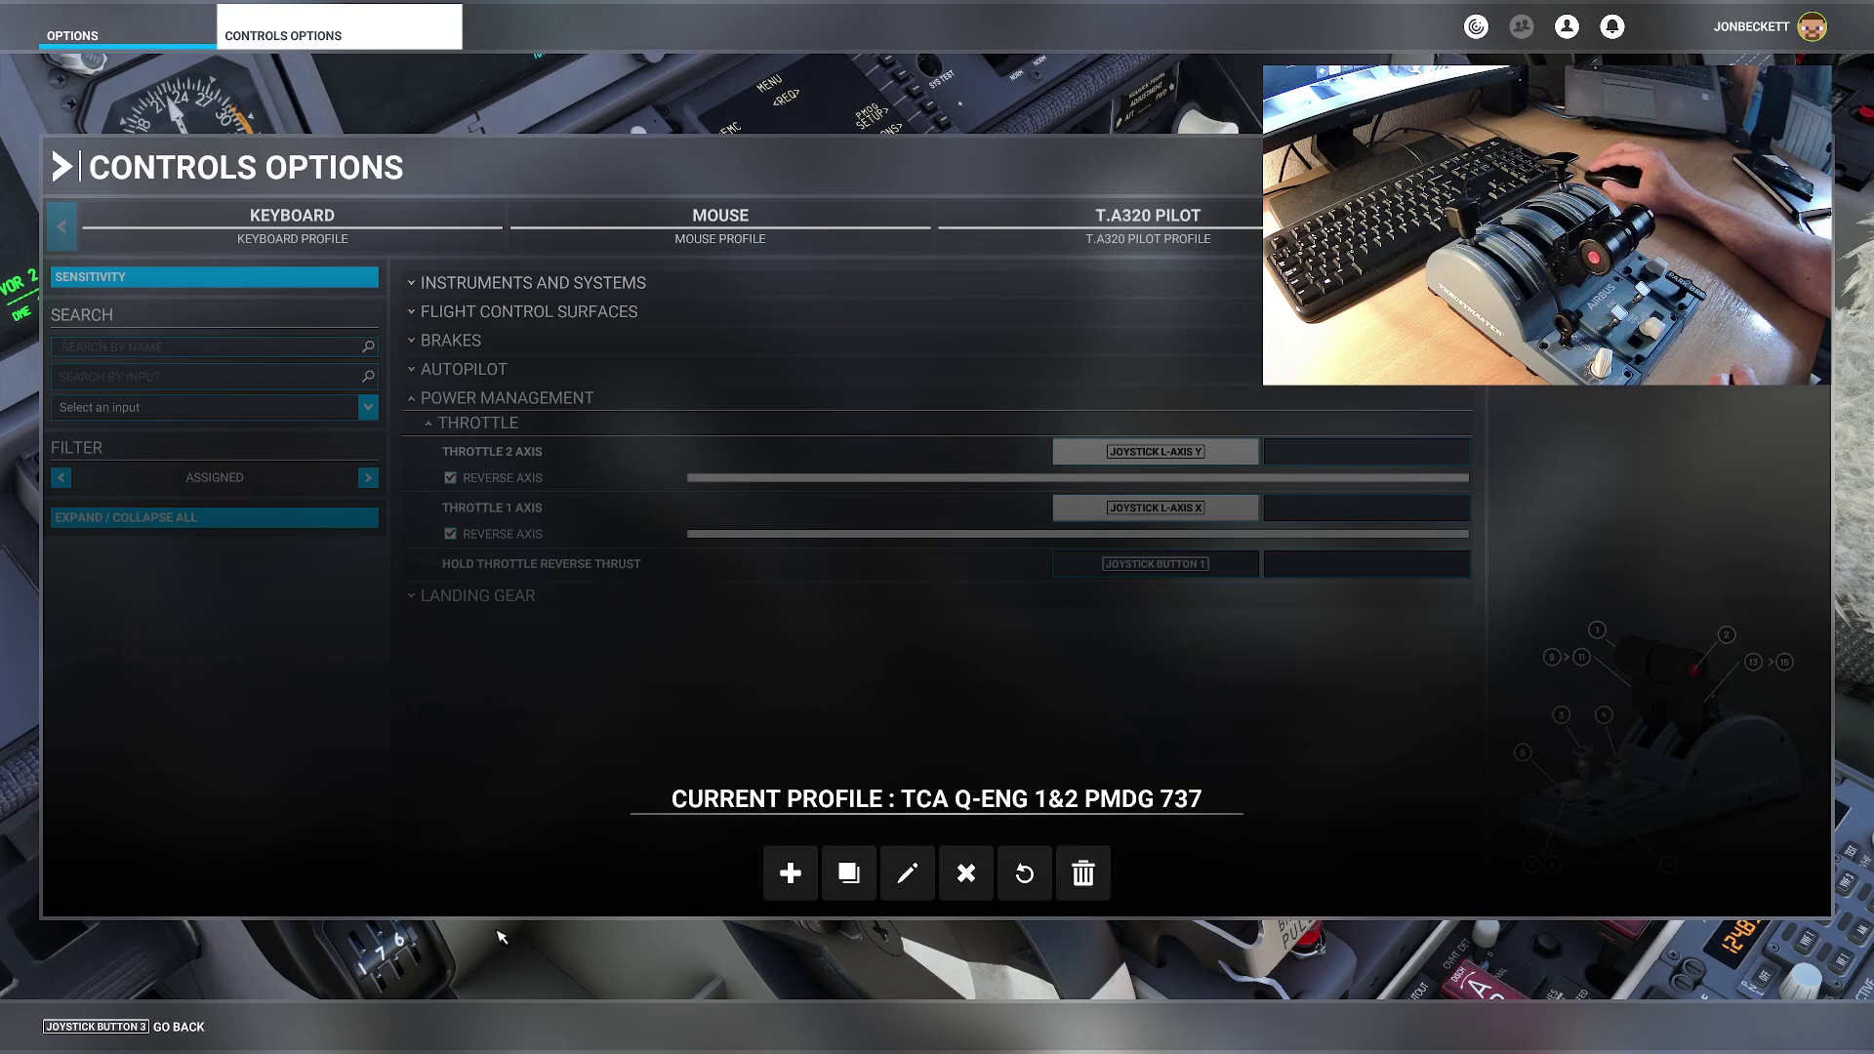
pyautogui.click(181, 1027)
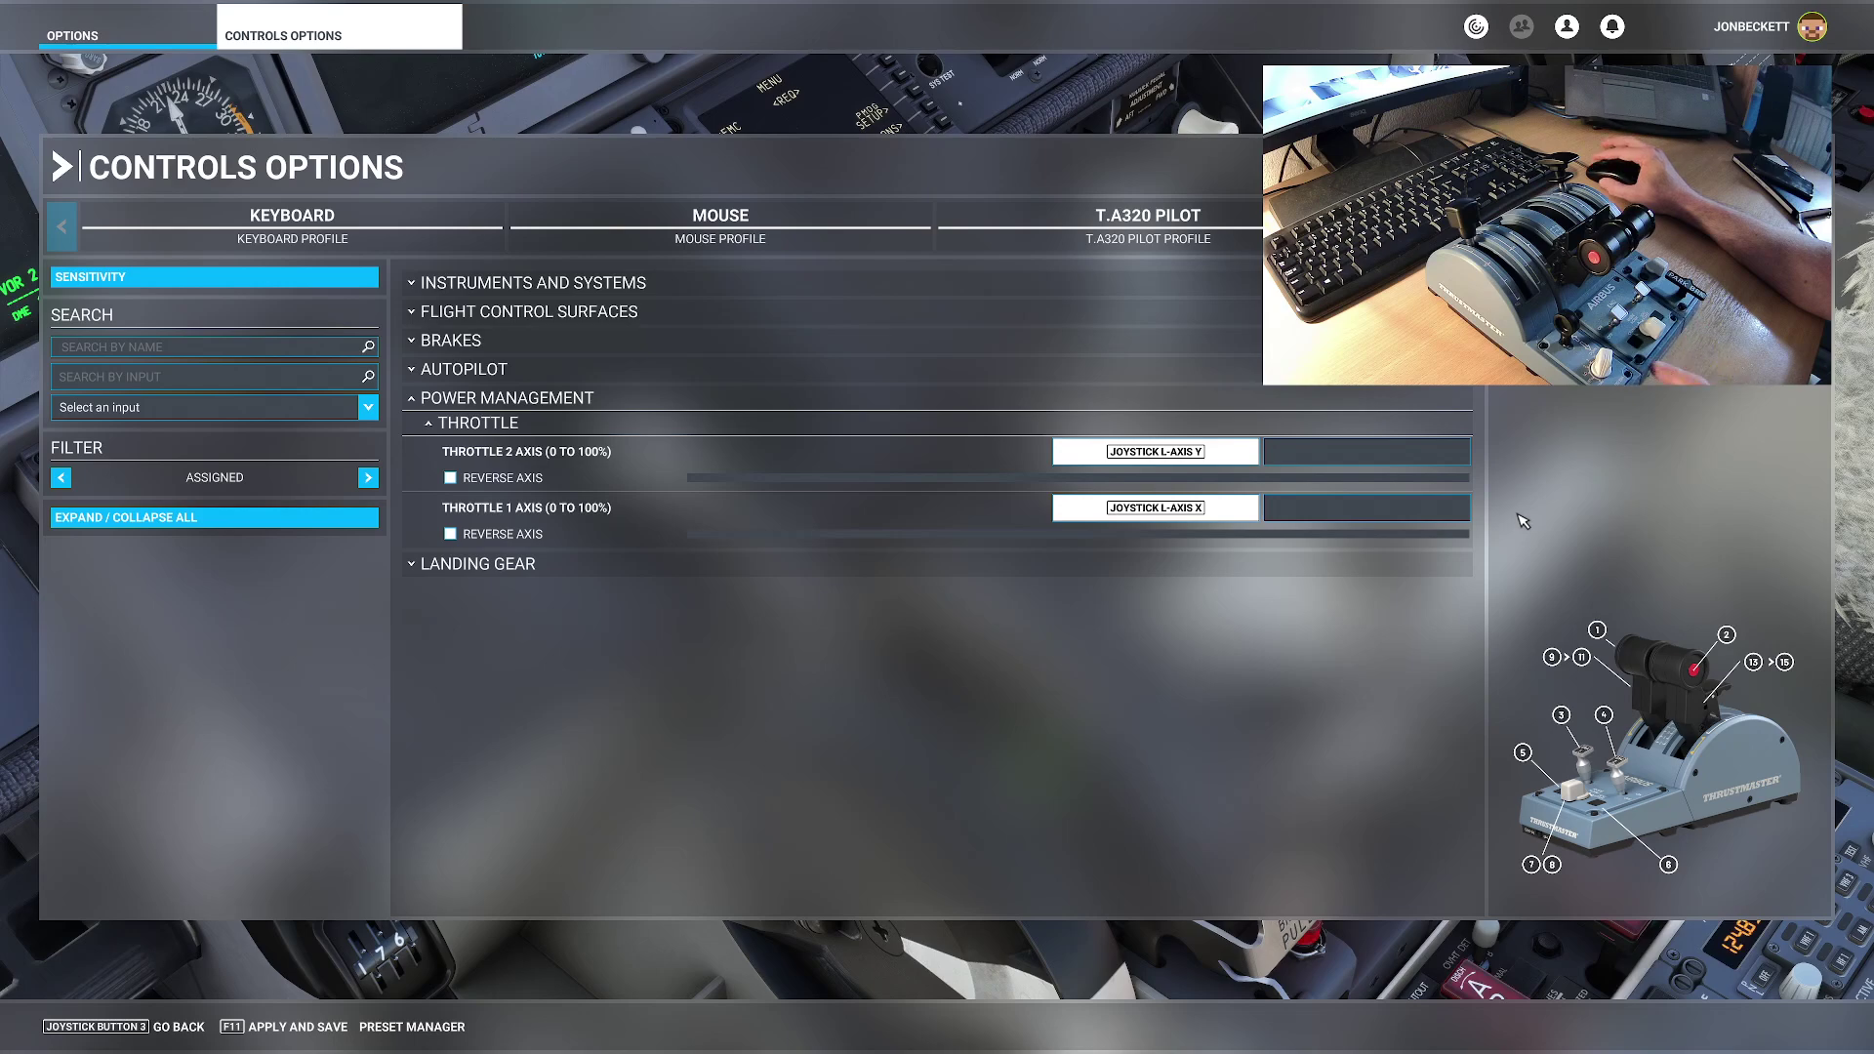
# Step: Switch to OBS and move the webcam video source so it uncovers the simulator's TCA Q-Eng 1&2 profile selector
pyautogui.hotkey('alt', 'Tab')
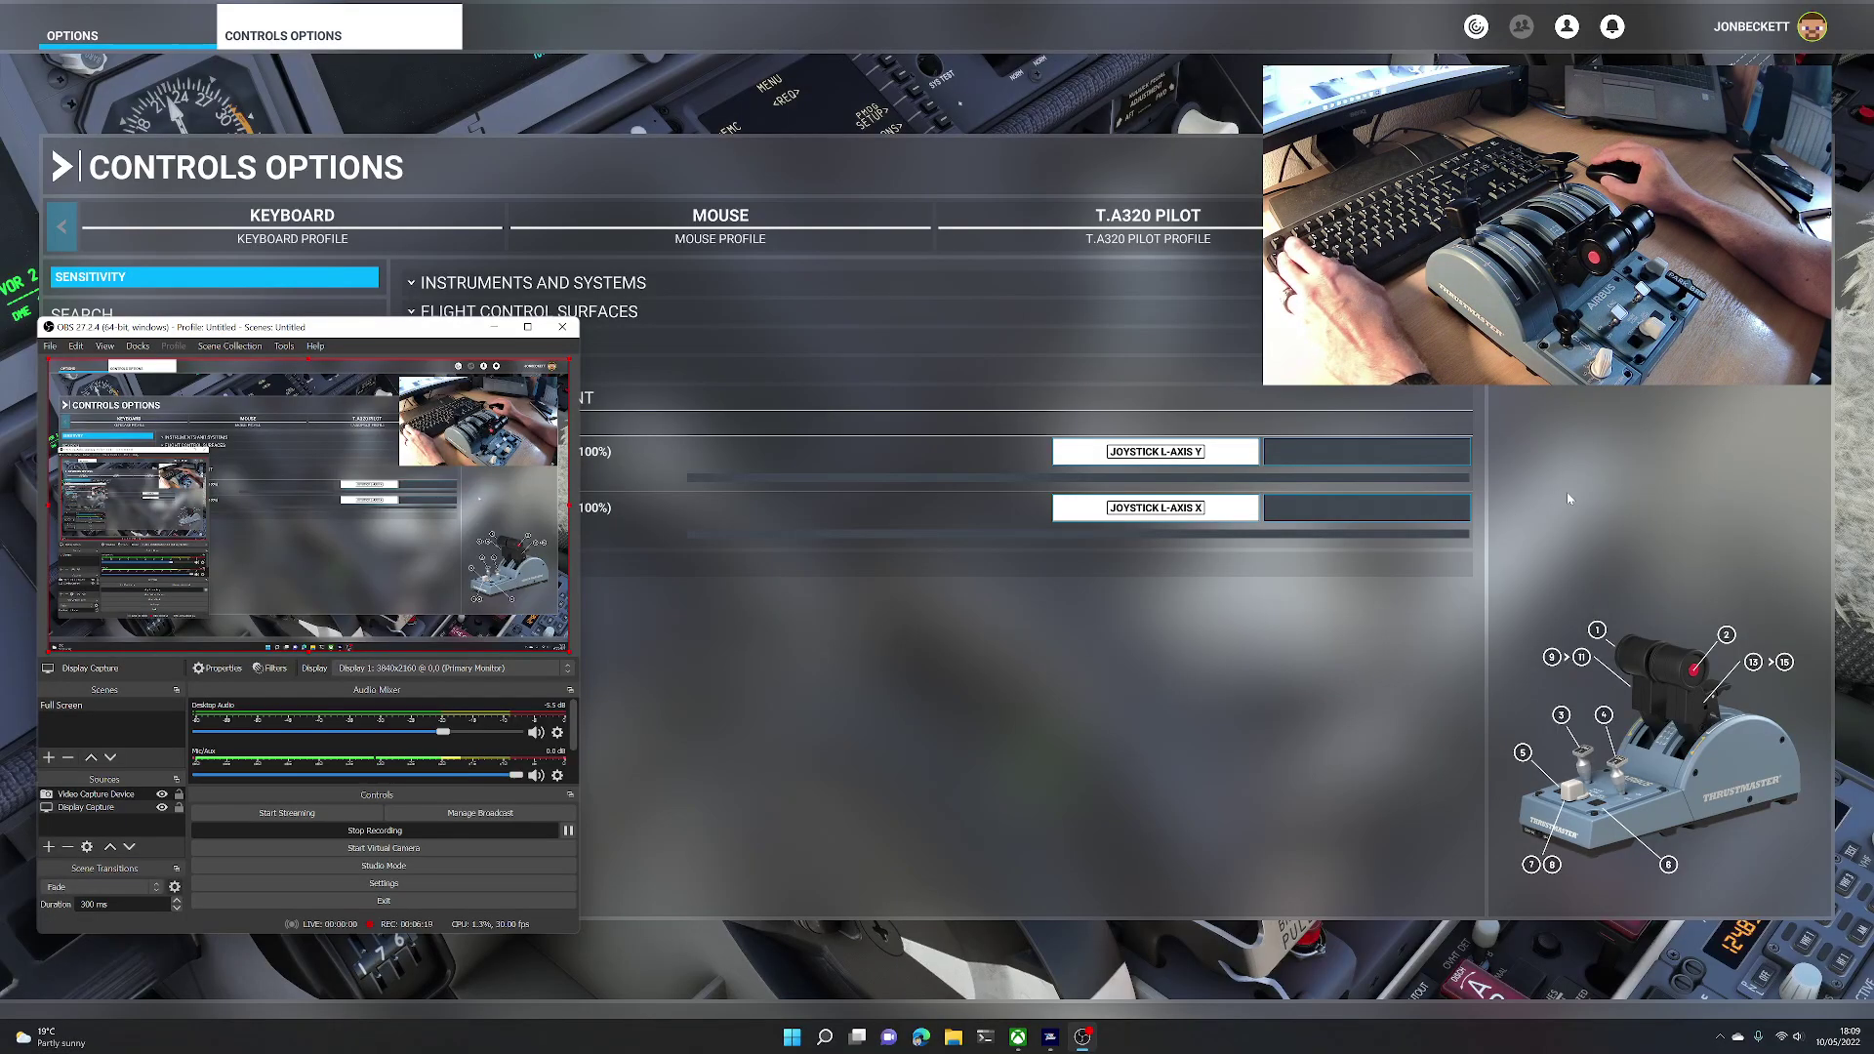
pyautogui.hotkey('alt', 'Tab')
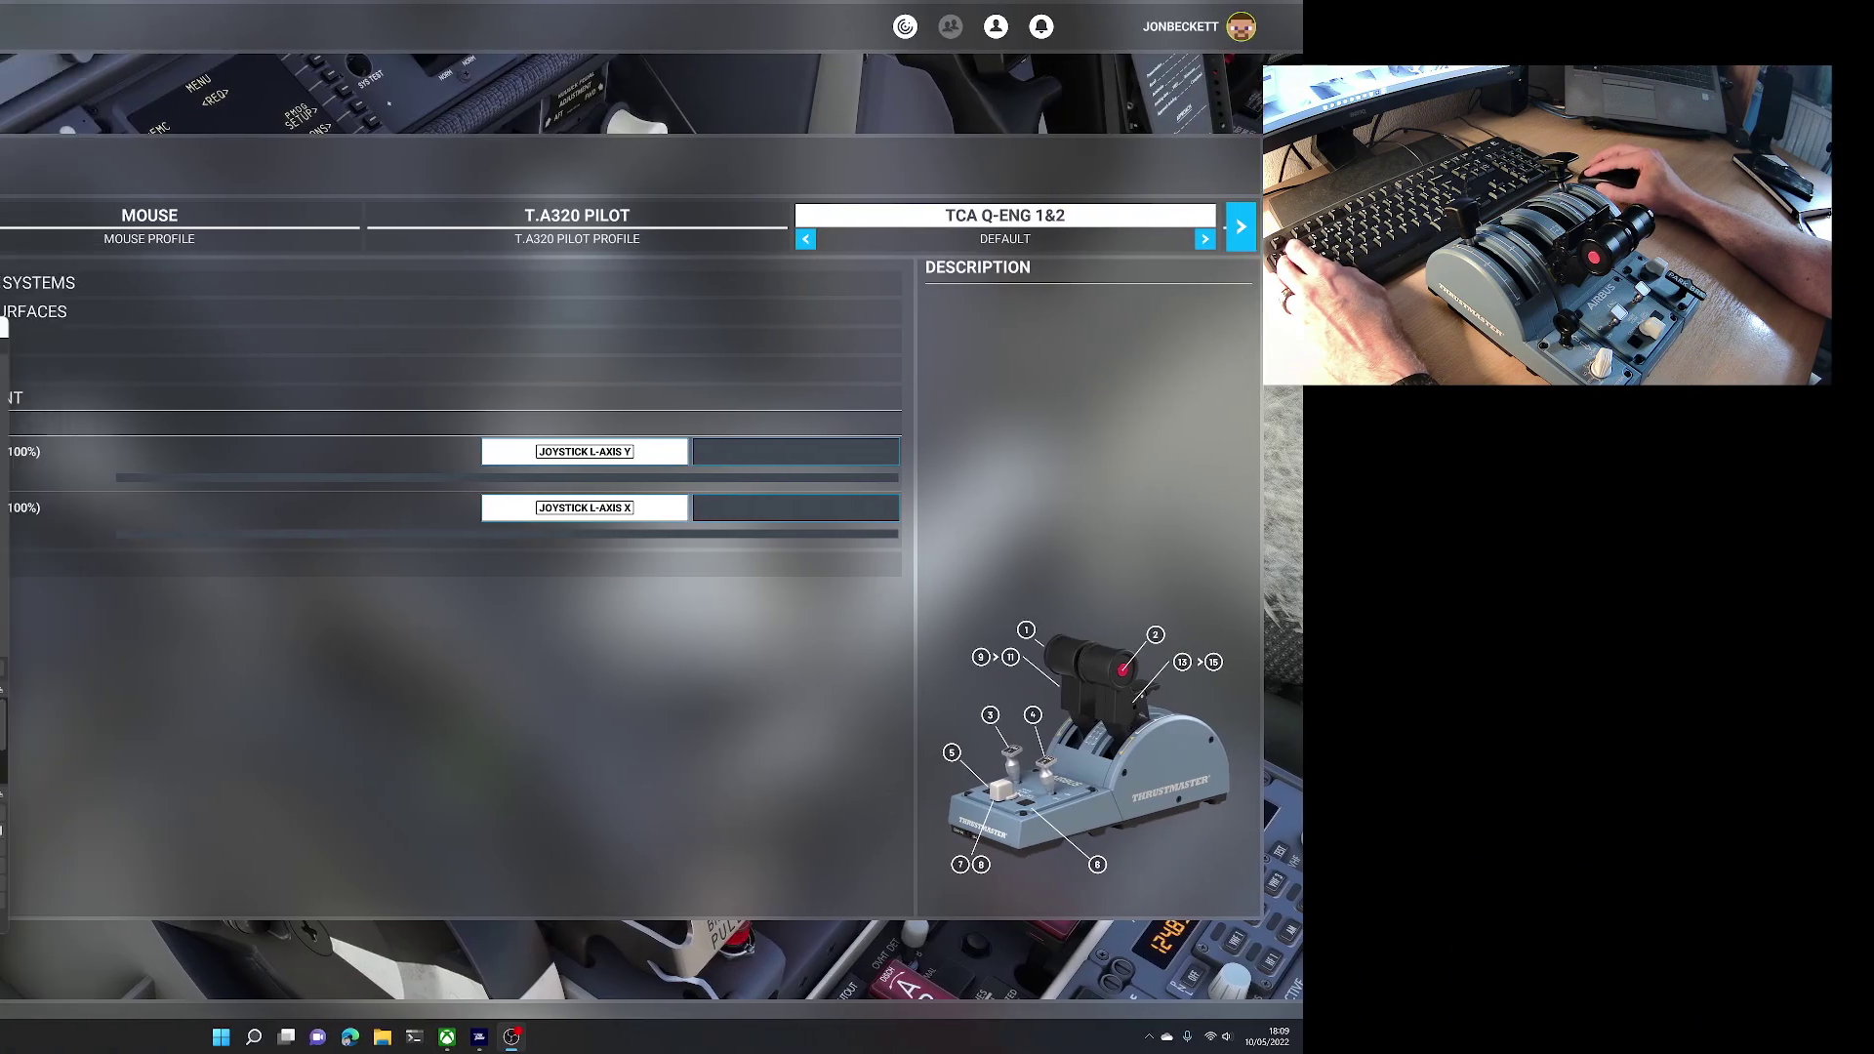
pyautogui.hotkey('alt', 'Tab')
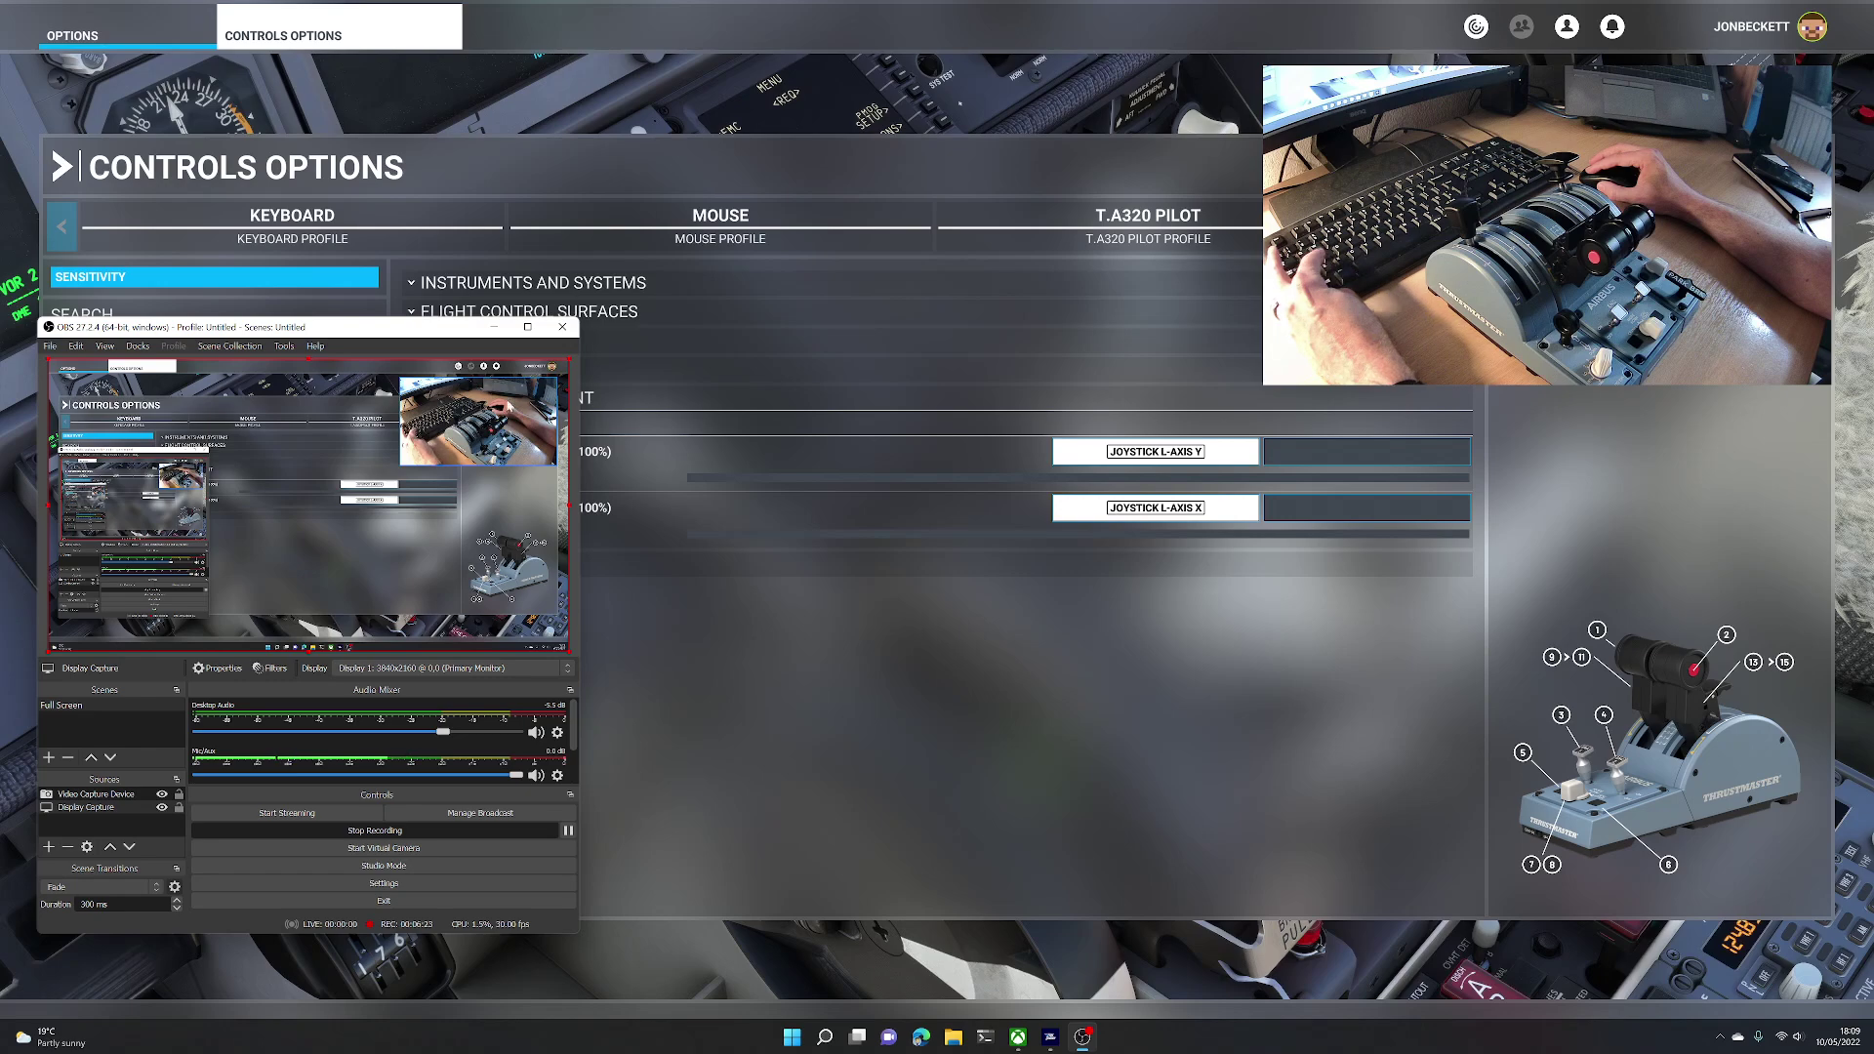
pyautogui.moveTo(507, 405); pyautogui.dragTo(375, 430)
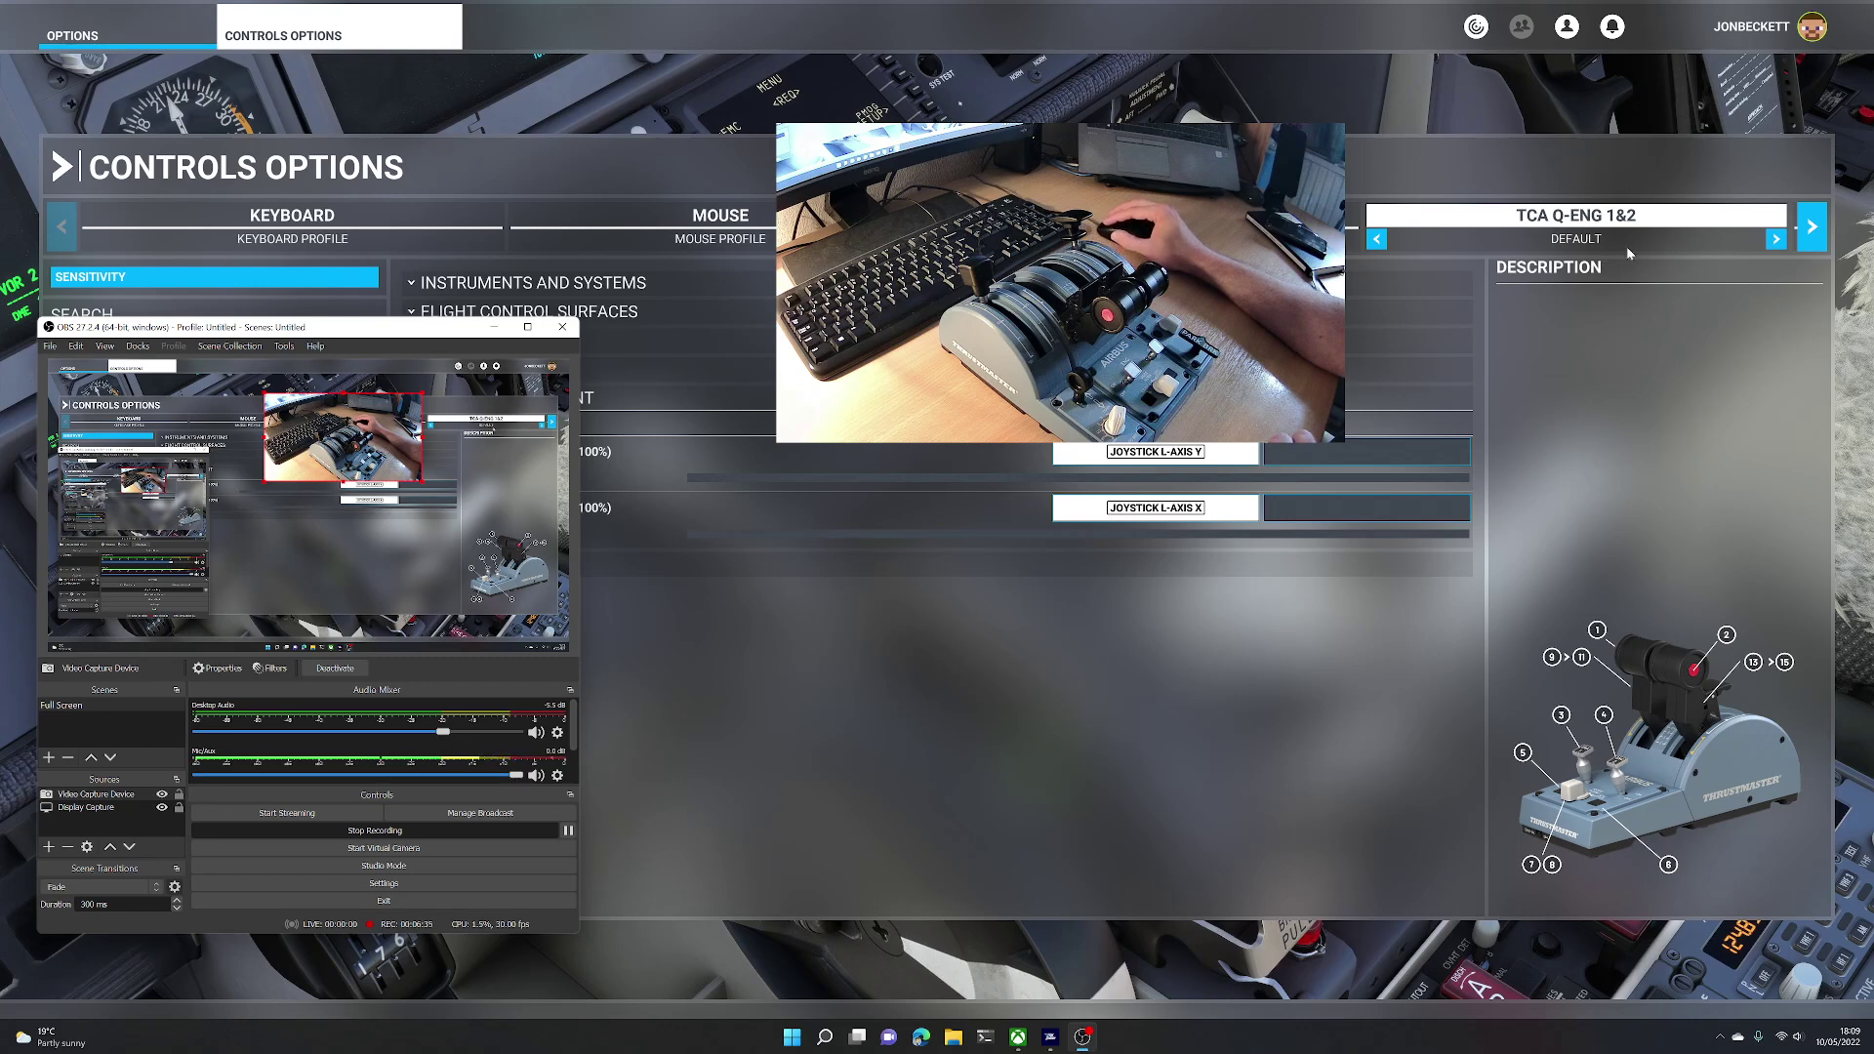
# Step: Compare the throttle bindings of the CRJ, Default and FBW Airbus A320 profiles for the TCA Q-Eng 1&2 and select the PMDG 737 profile
pyautogui.click(1778, 246)
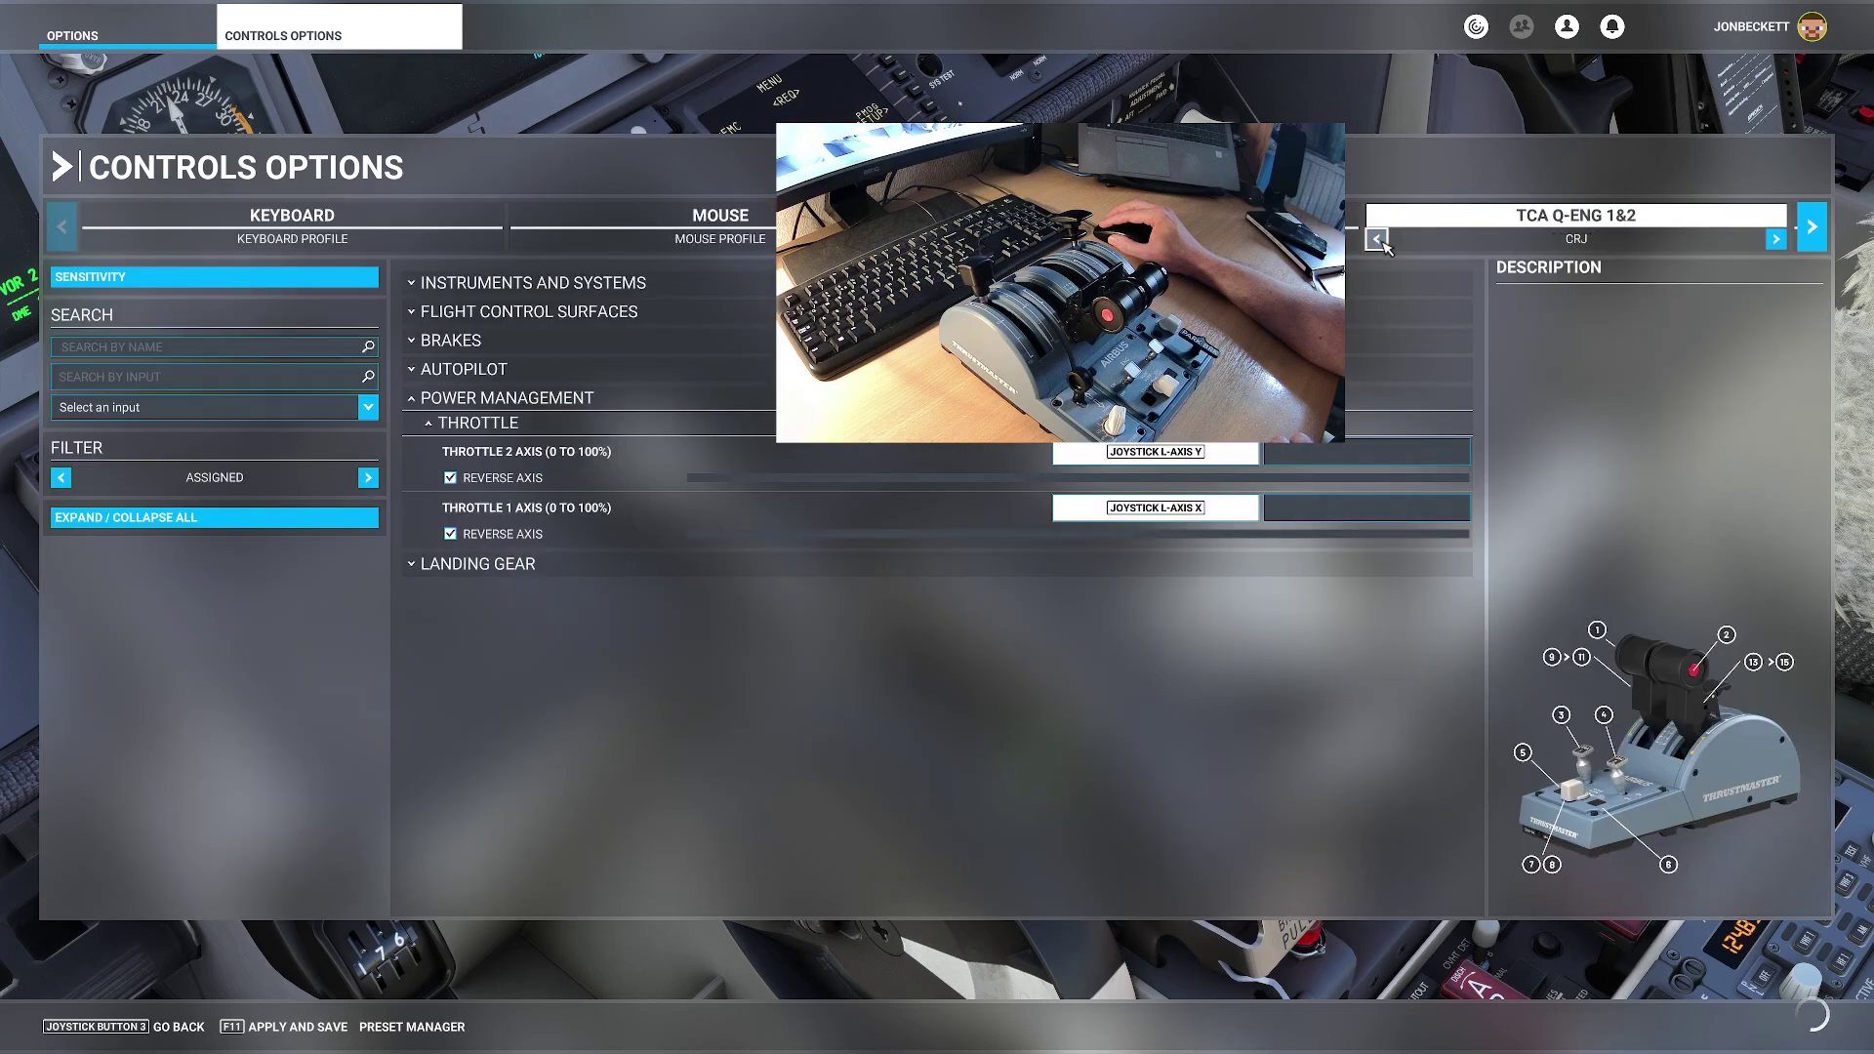
pyautogui.click(1378, 241)
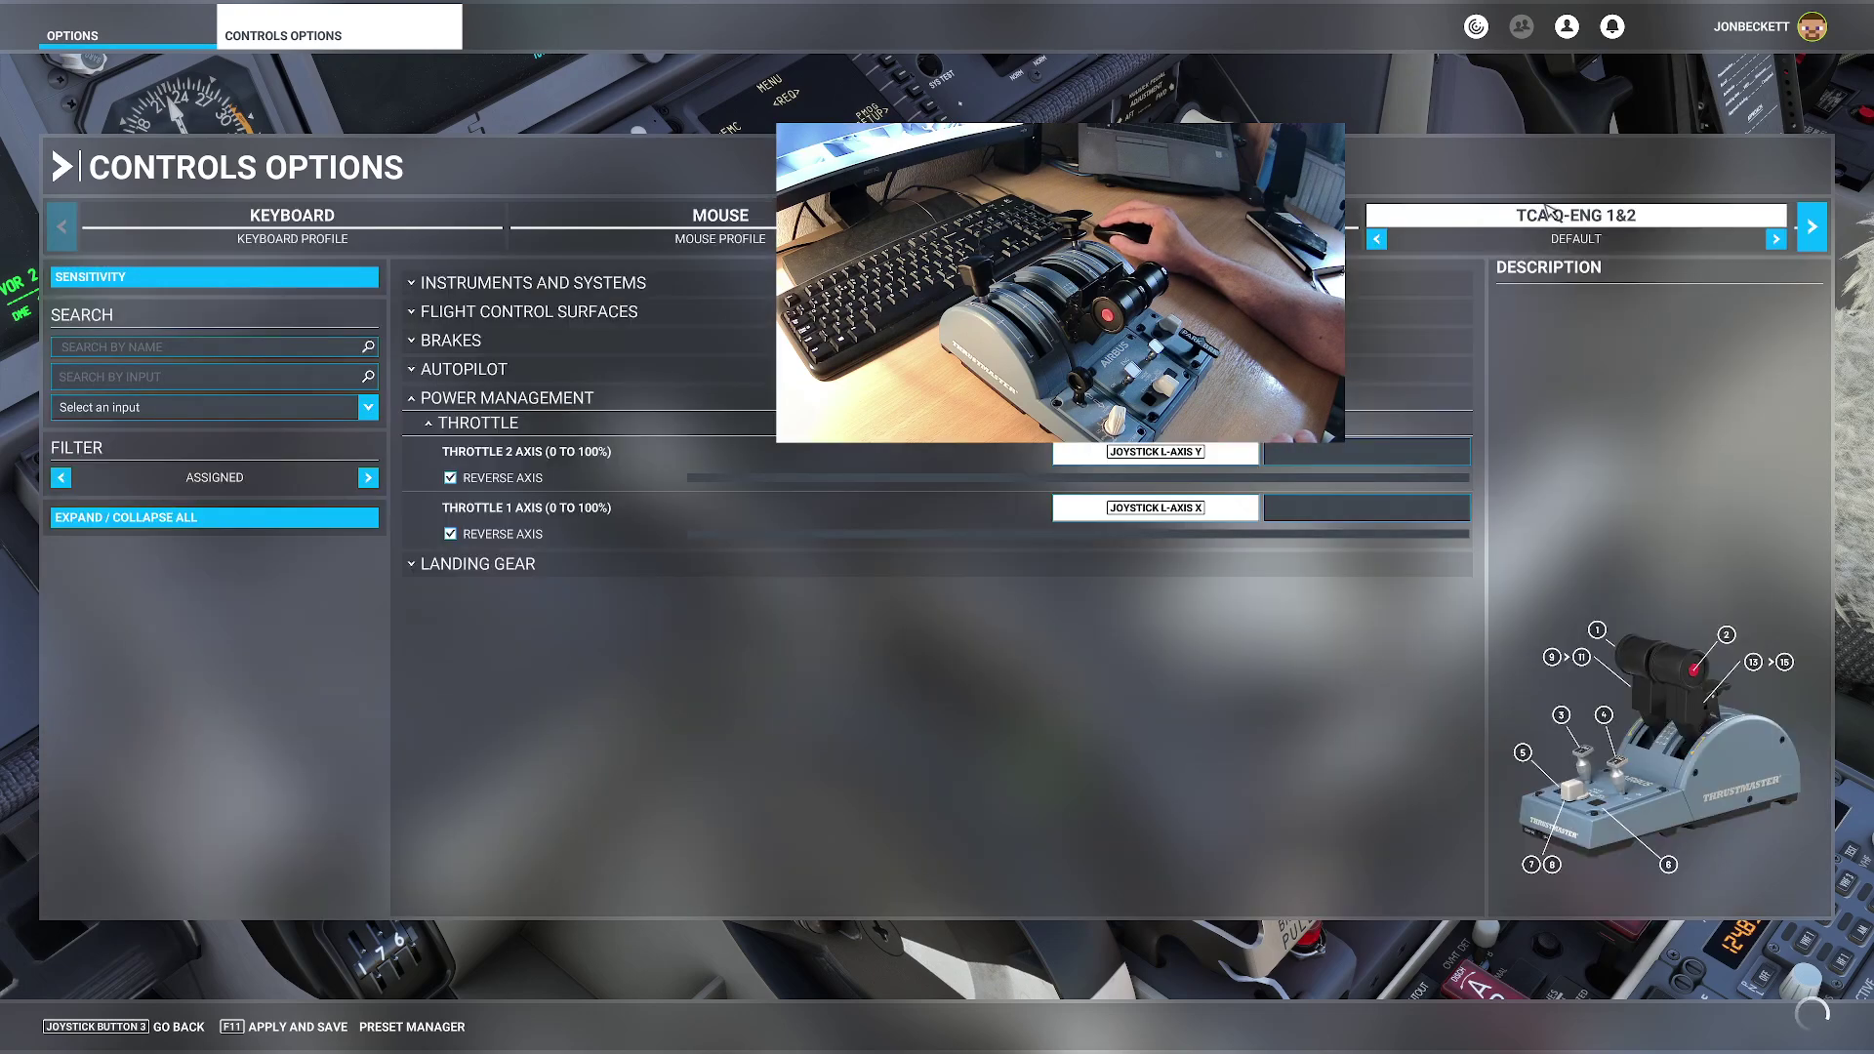
pyautogui.click(412, 1027)
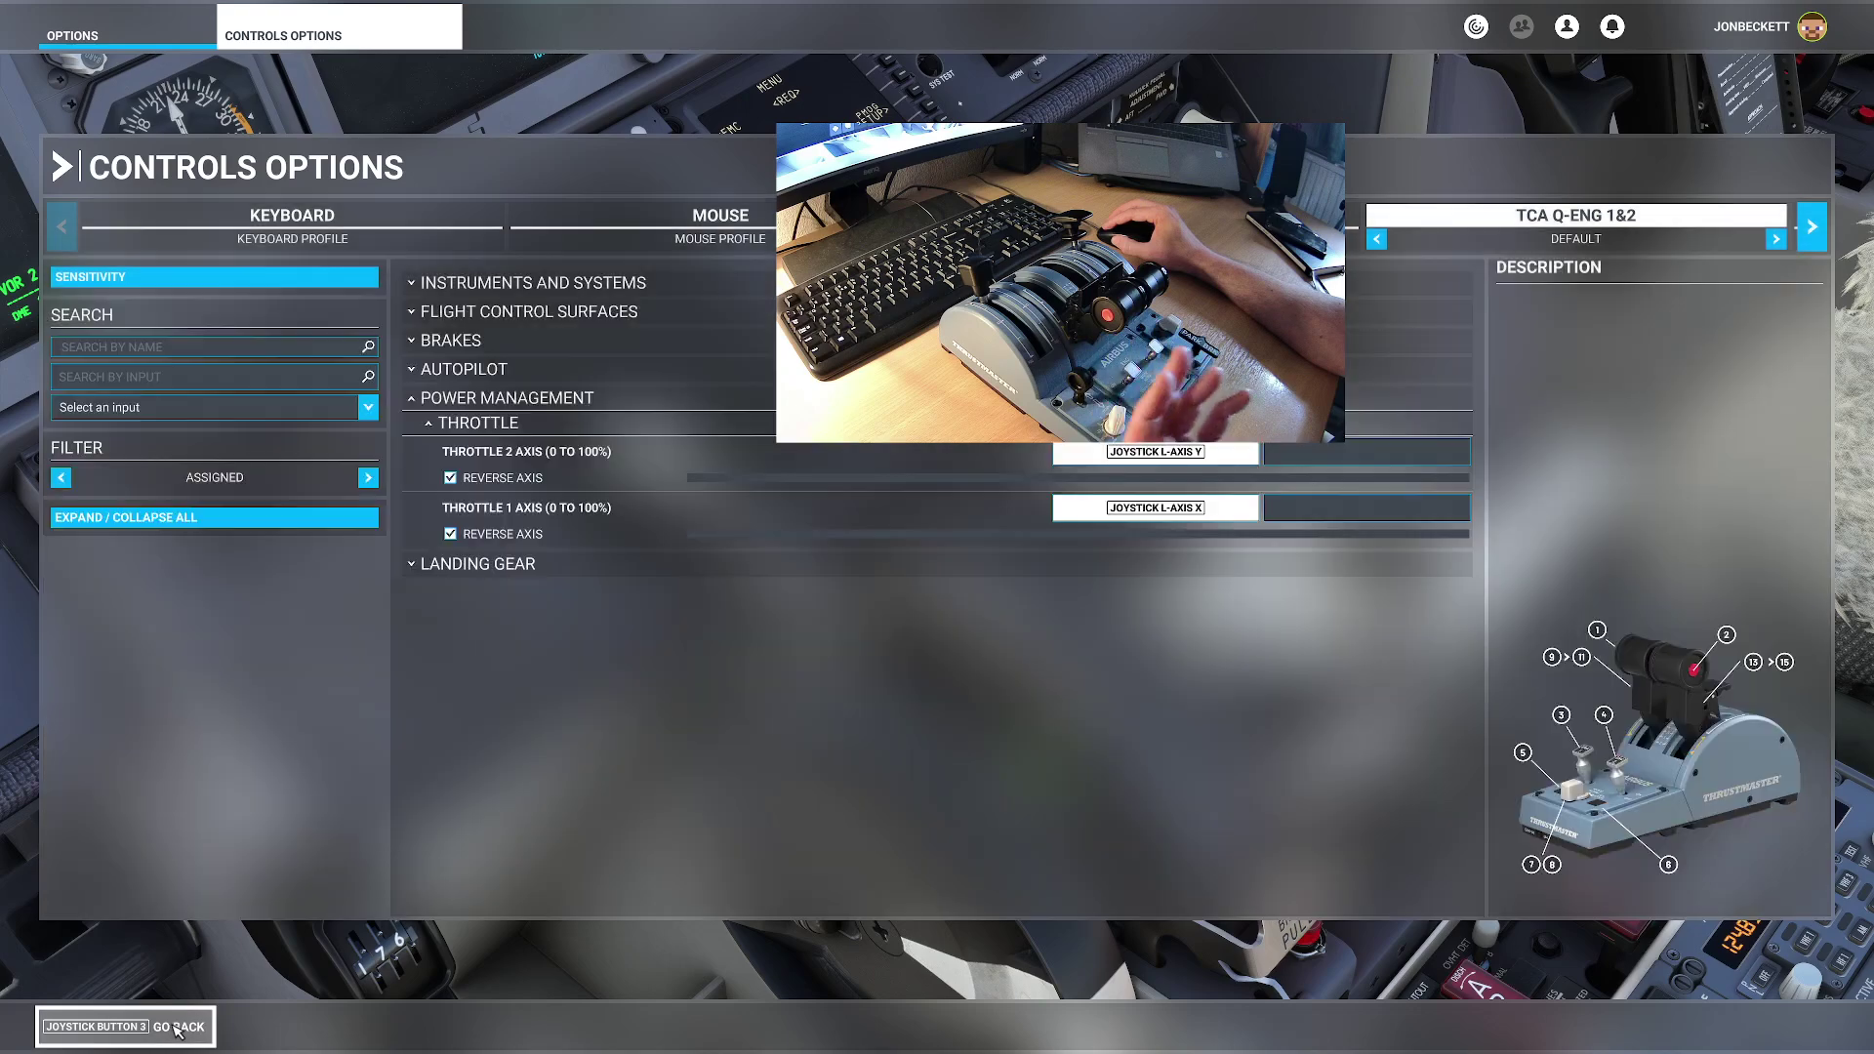
pyautogui.click(179, 1026)
pyautogui.click(1775, 240)
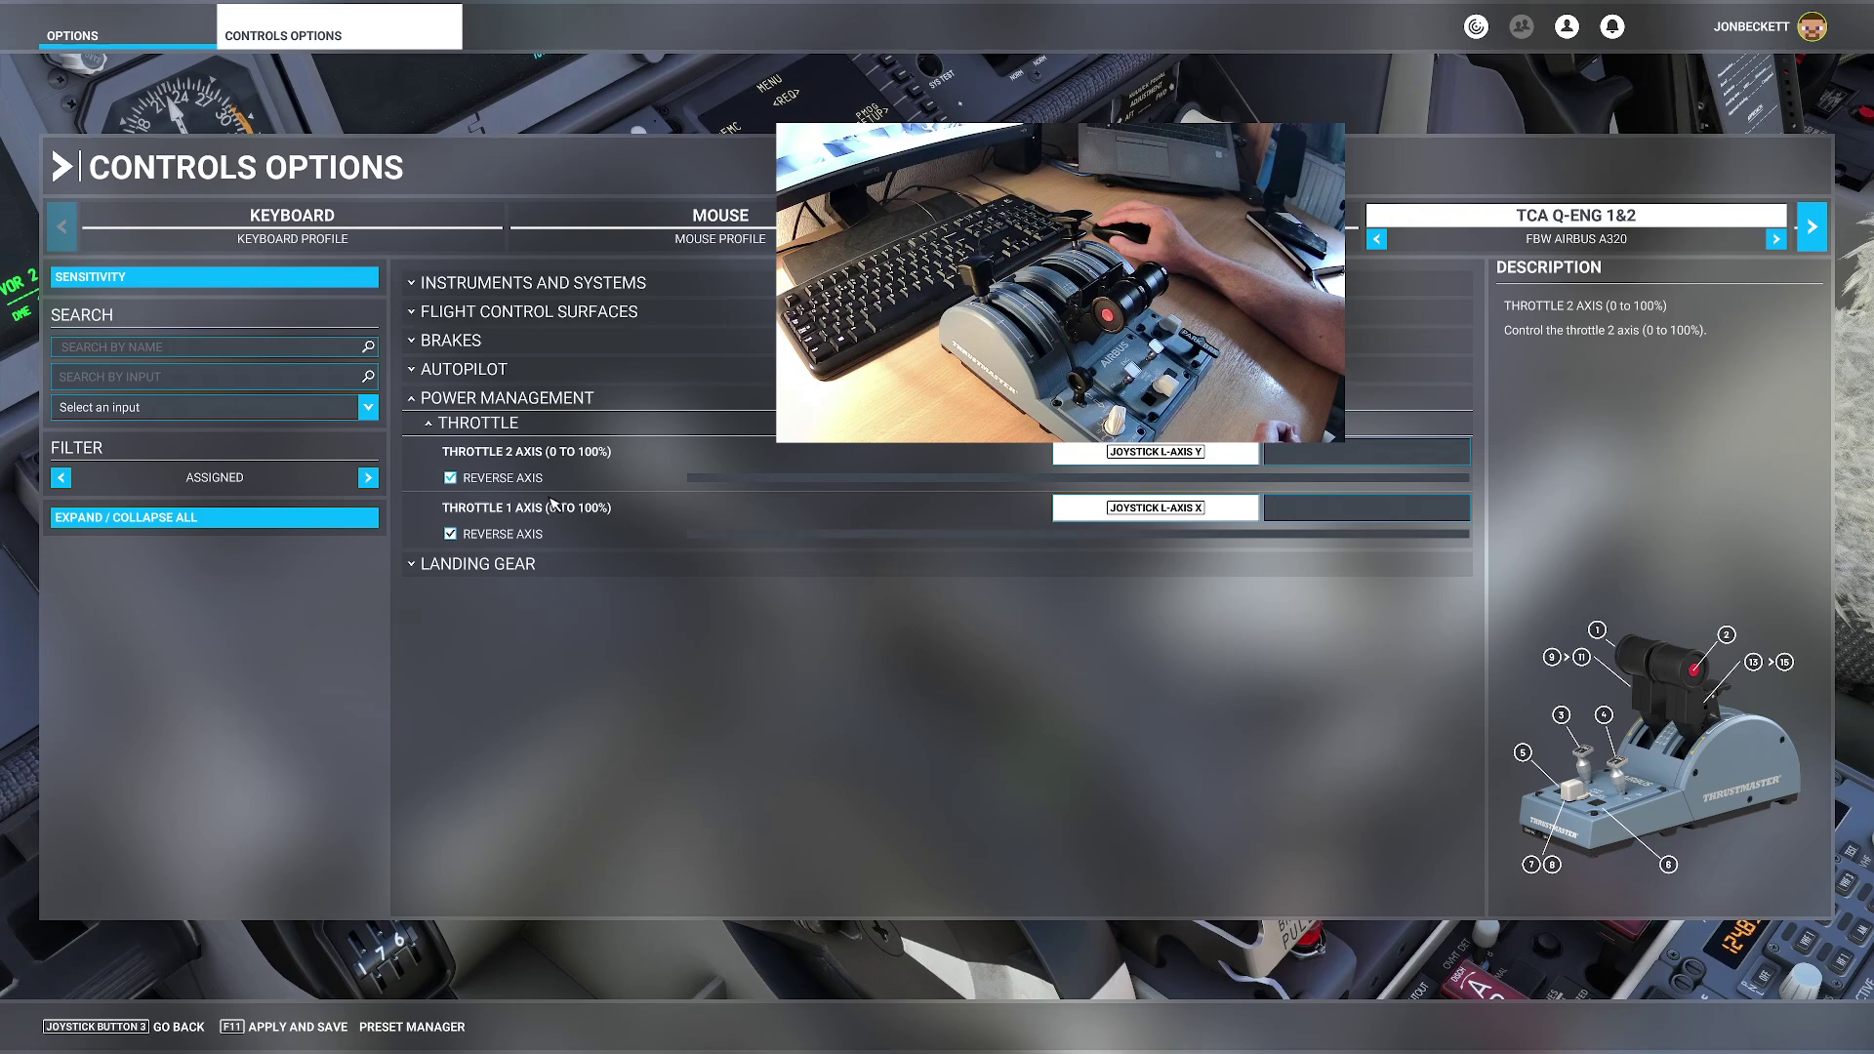
pyautogui.click(1378, 240)
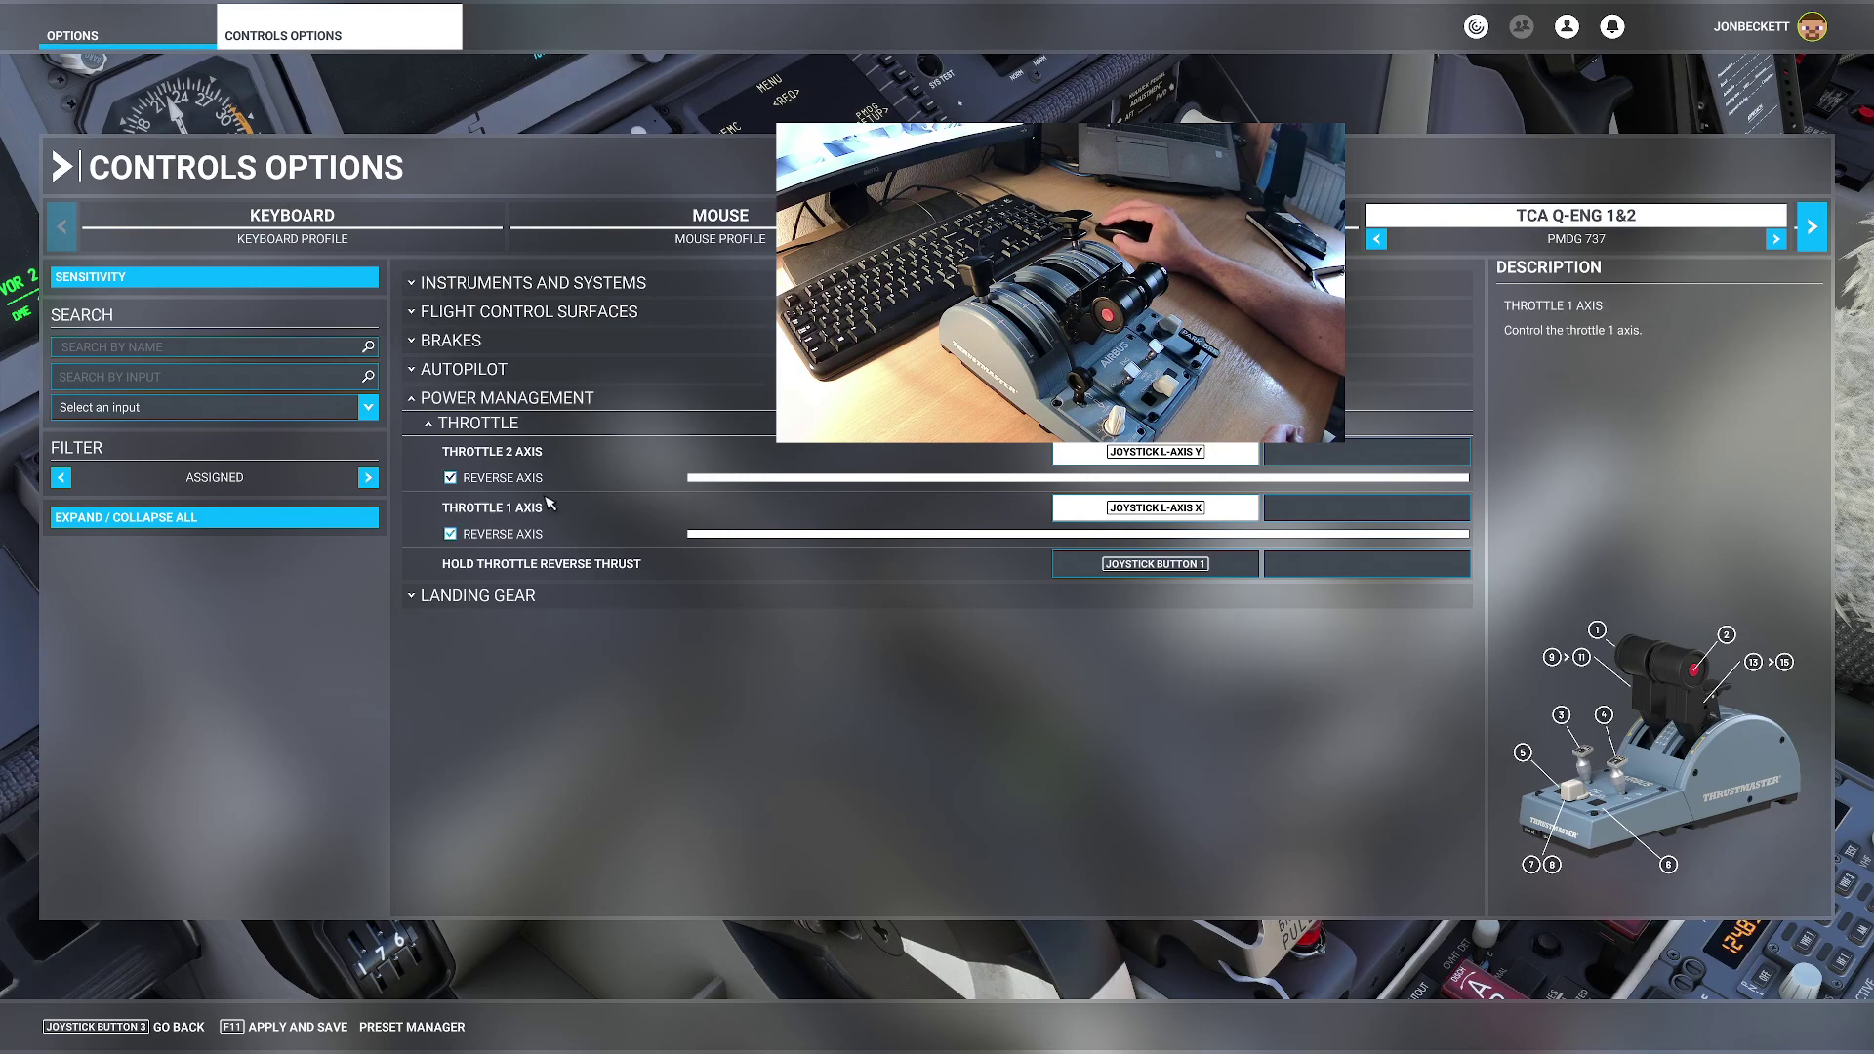
# Step: Check the joystick axis sensitivity curves of the PMDG 737 profile, apply and save it, and return to the options overview
pyautogui.click(191, 279)
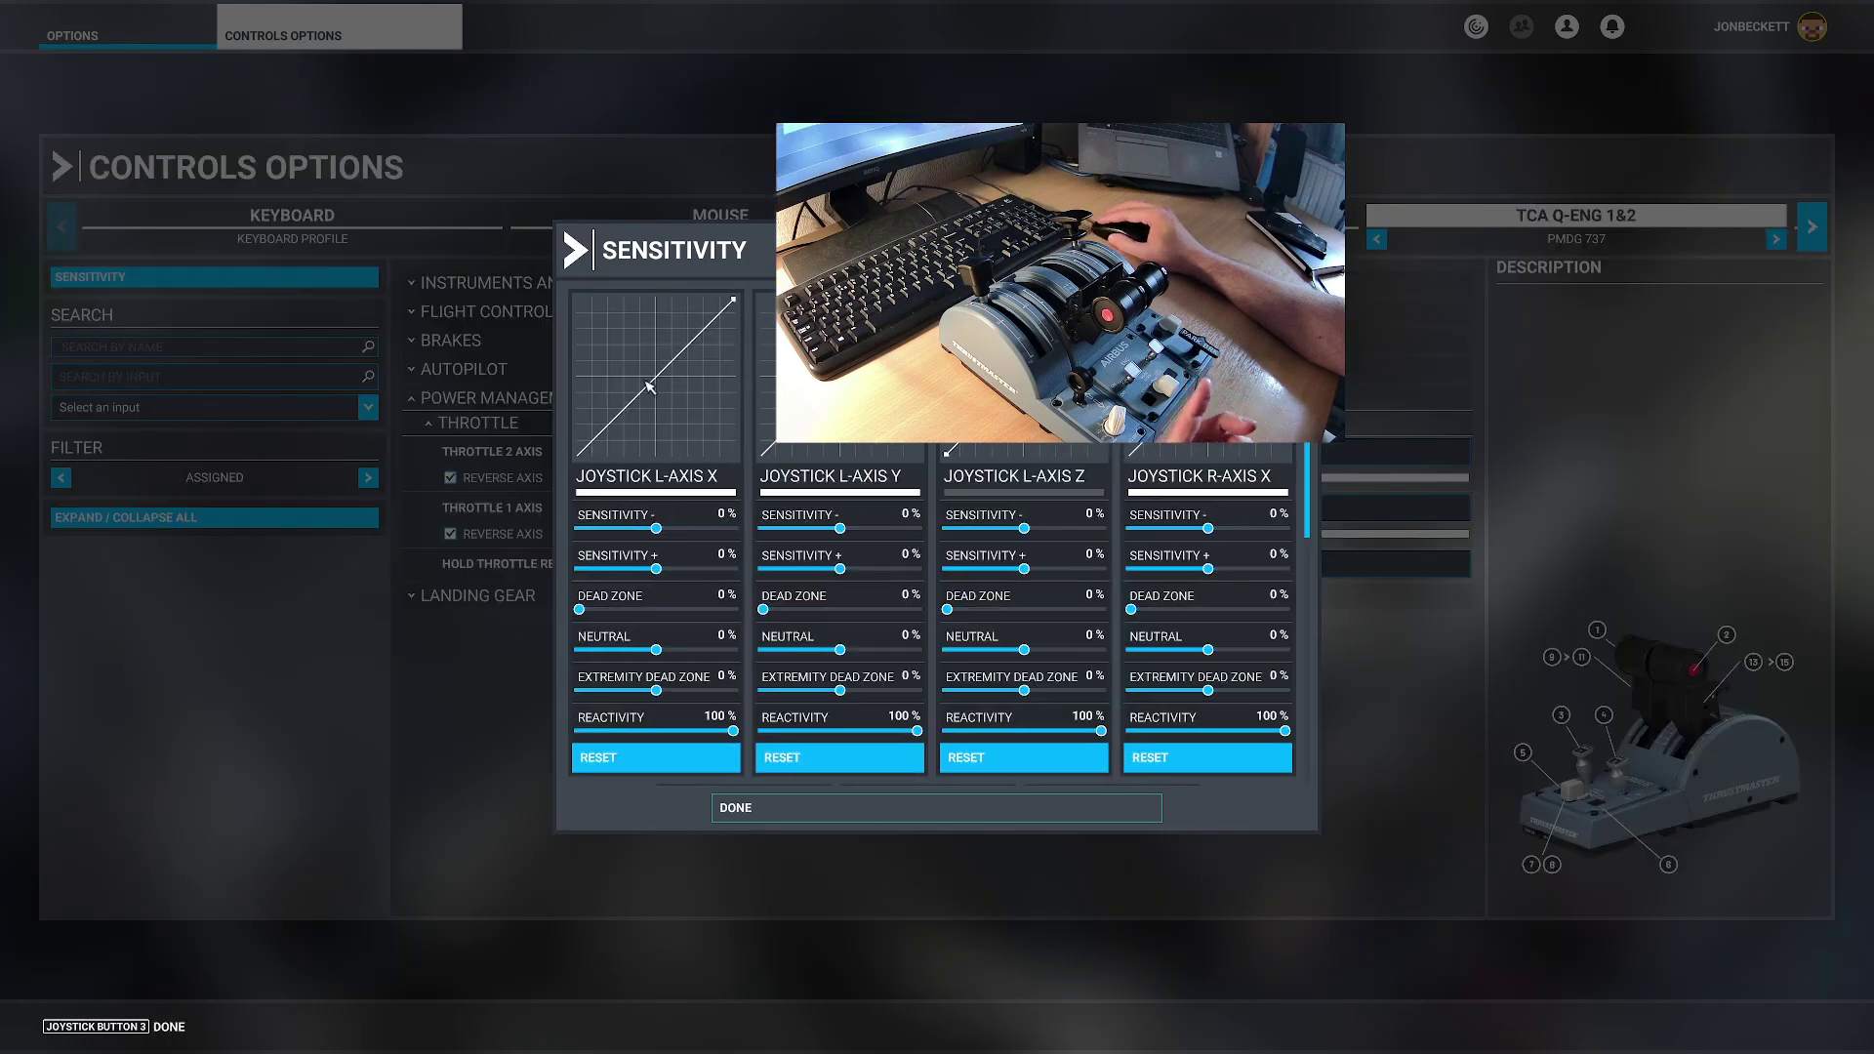
pyautogui.click(781, 816)
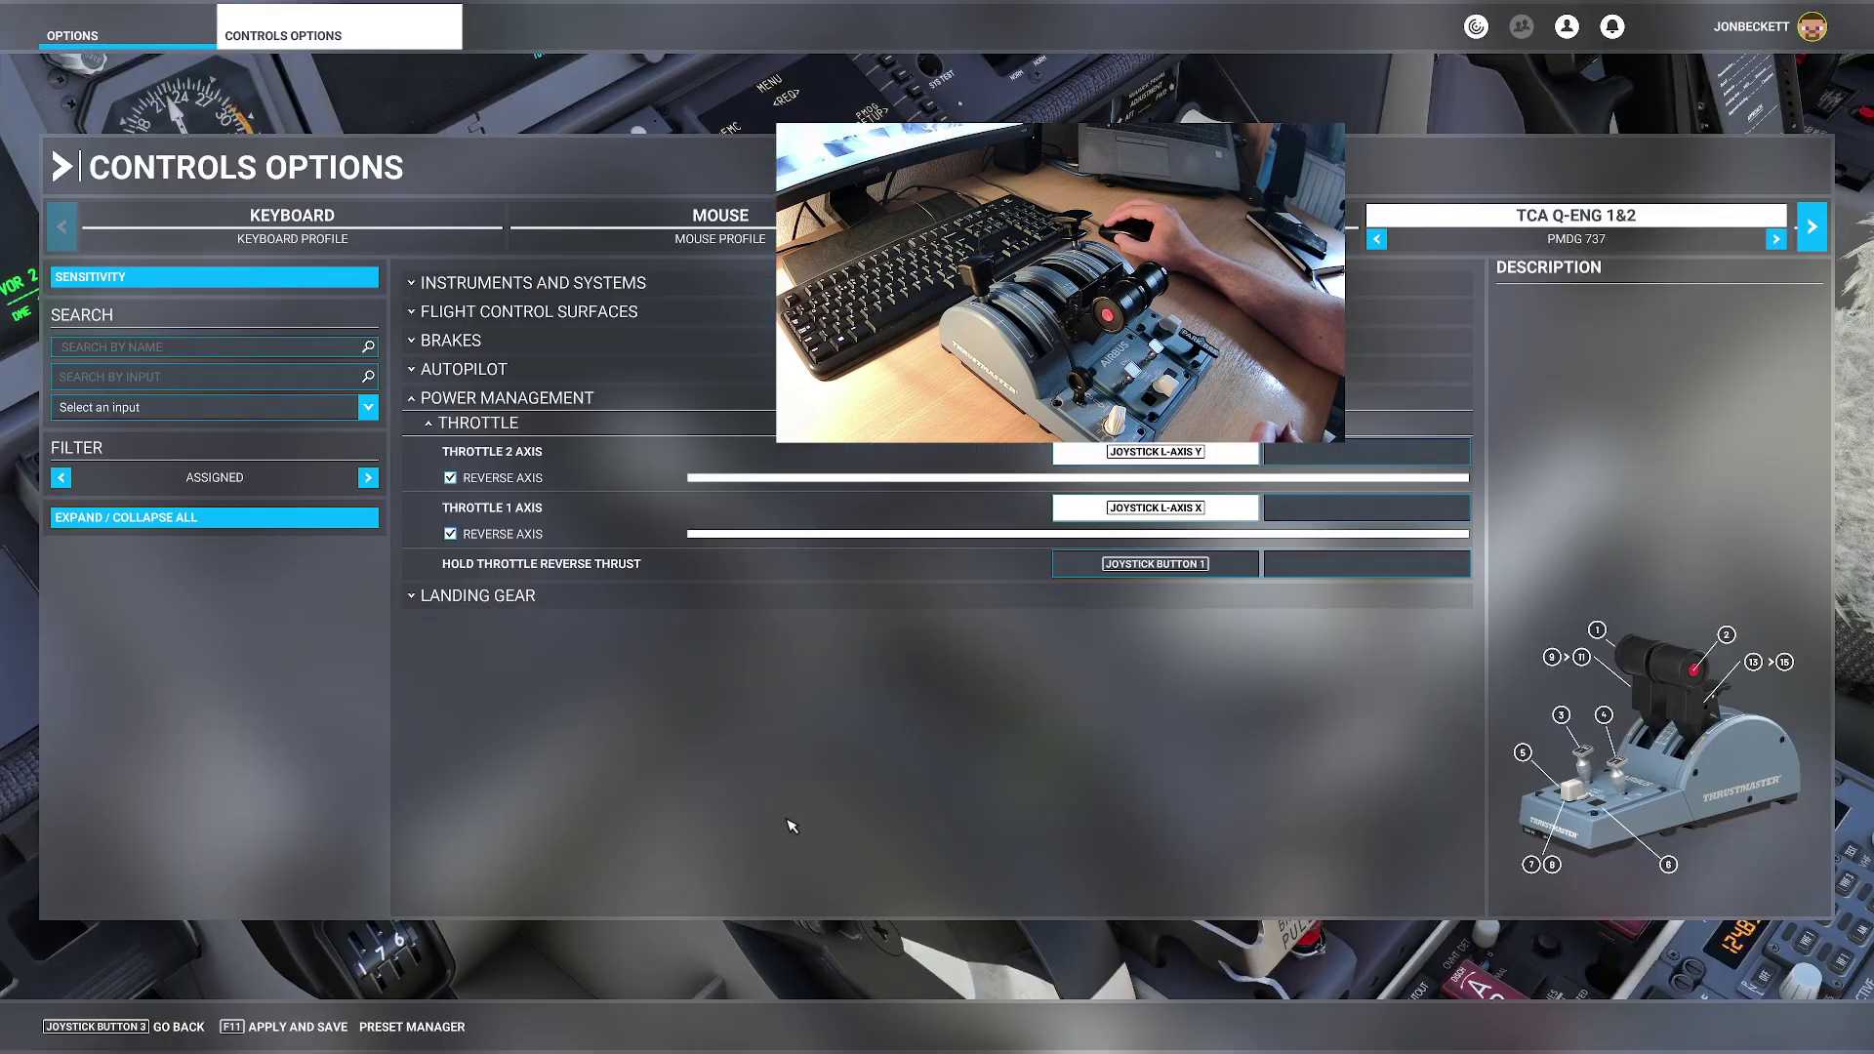
pyautogui.click(269, 1026)
pyautogui.click(178, 1027)
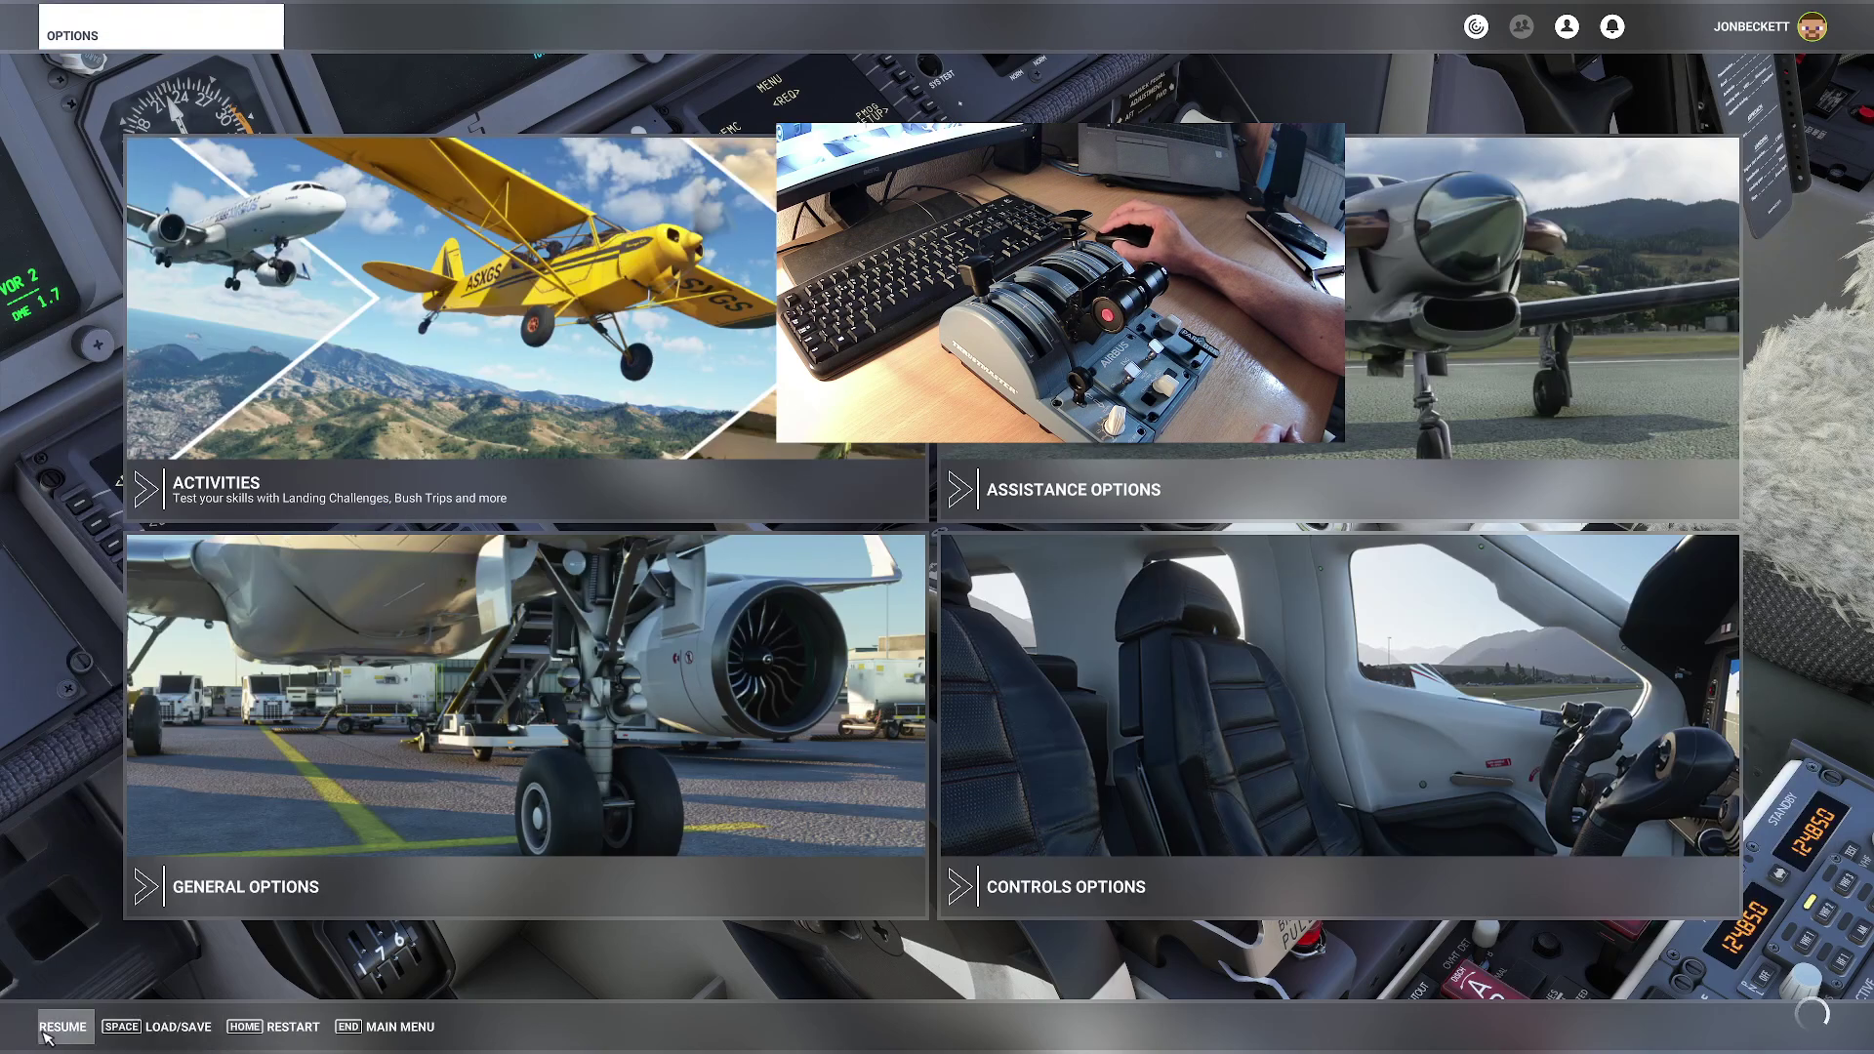